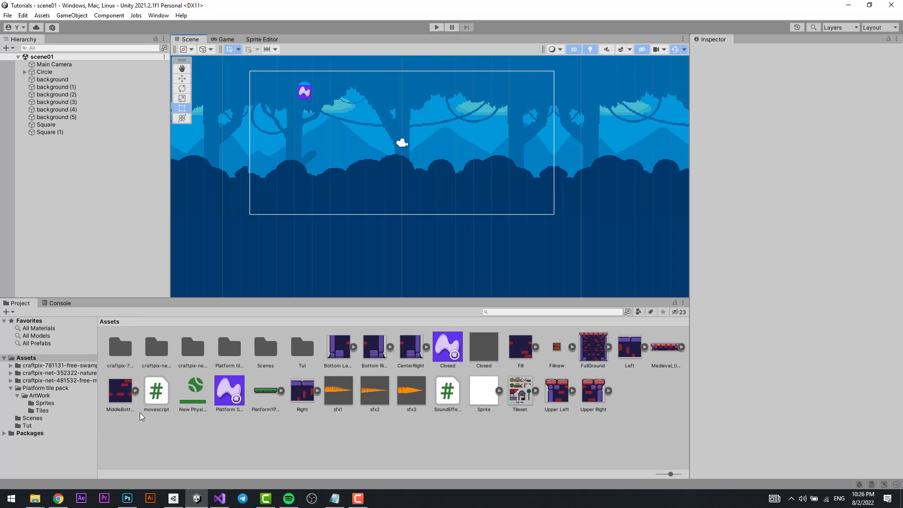
# Create a Sprite Shape Profile in the Assets folder and name it Ground.
pyautogui.rightClick(200, 440)
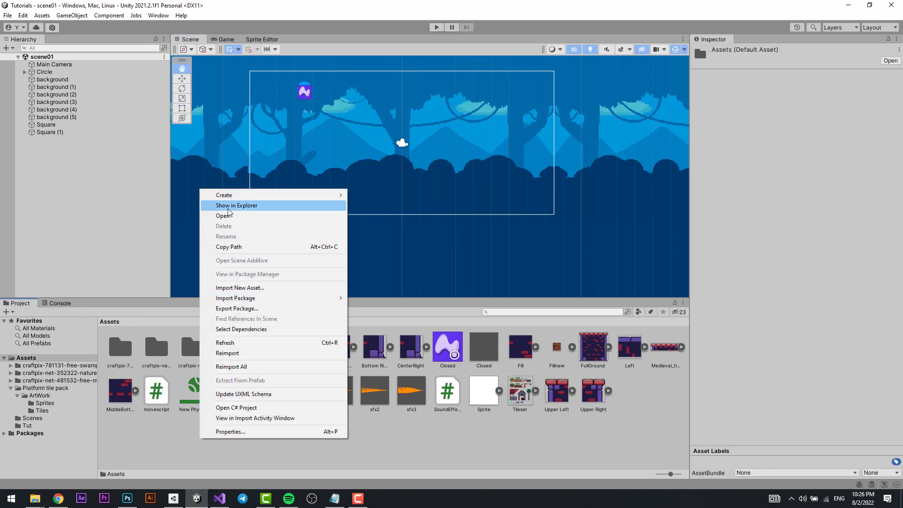
pyautogui.moveTo(231, 198)
pyautogui.moveTo(441, 96)
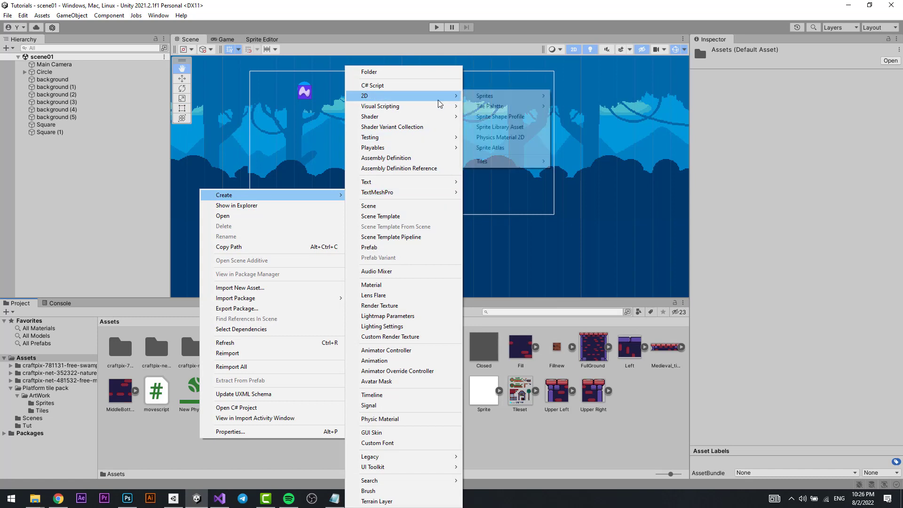
pyautogui.click(501, 117)
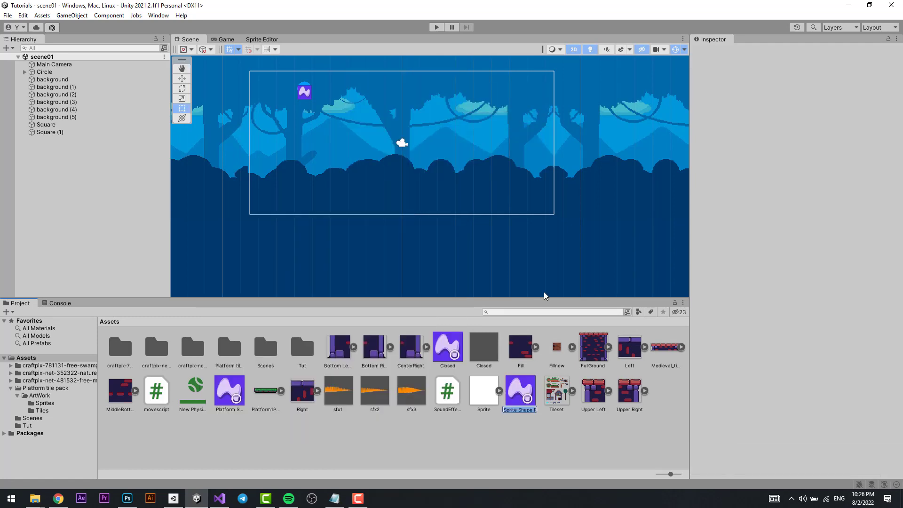
pyautogui.write('Ground')
pyautogui.press('Return')
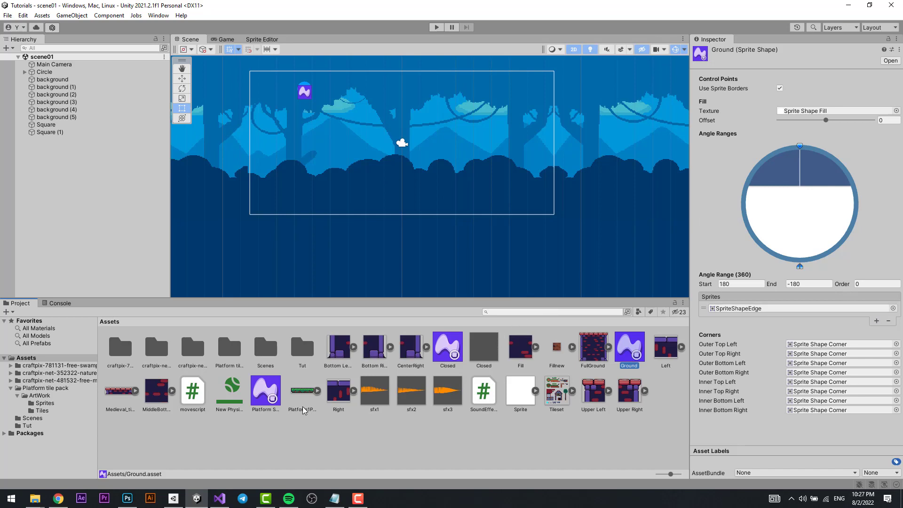
# Assign the Platform1Pieace sprite to the Ground profile's angle range and place a Ground shape in the scene.
pyautogui.moveTo(301, 397); pyautogui.dragTo(727, 310)
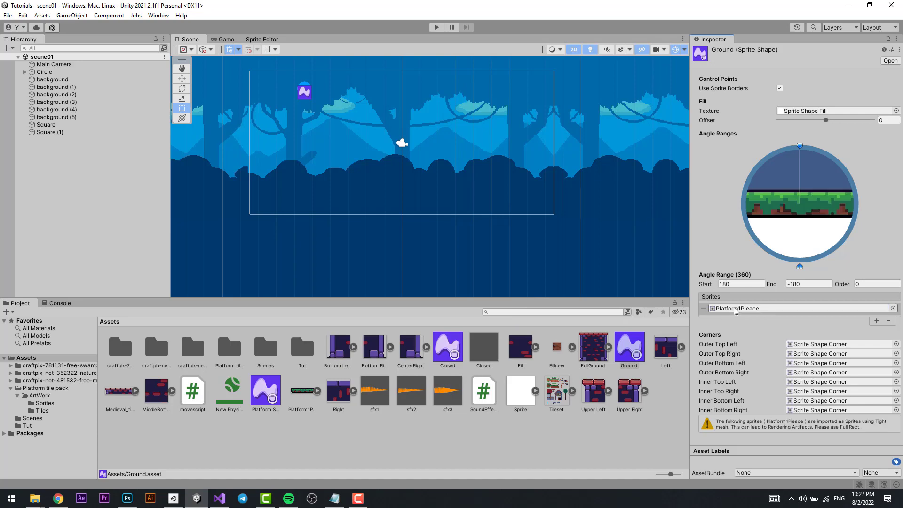
pyautogui.click(631, 352)
pyautogui.moveTo(632, 352); pyautogui.dragTo(414, 191)
pyautogui.scroll(8, 426, 196)
# Set Platform1Pieace's import settings to 16 pixels per unit, Point (no filter) and no compression, and apply them.
pyautogui.click(302, 392)
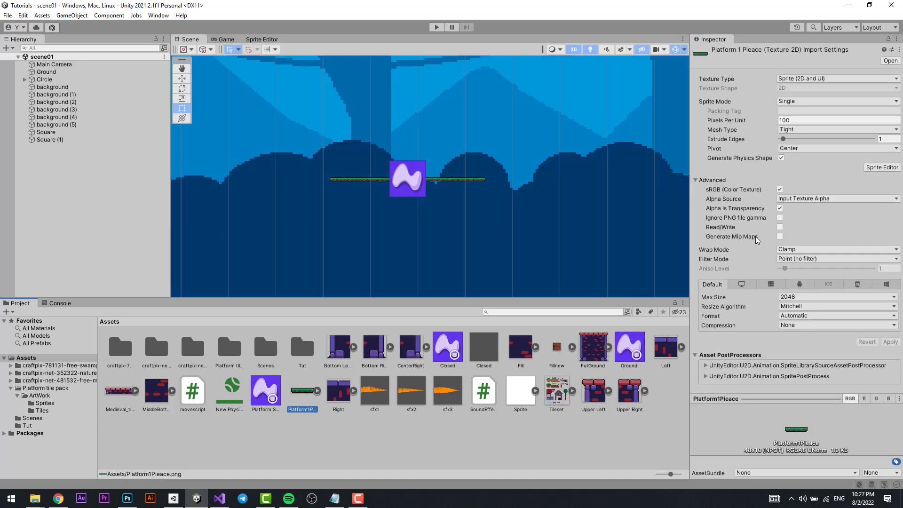
pyautogui.click(812, 120)
pyautogui.write('16')
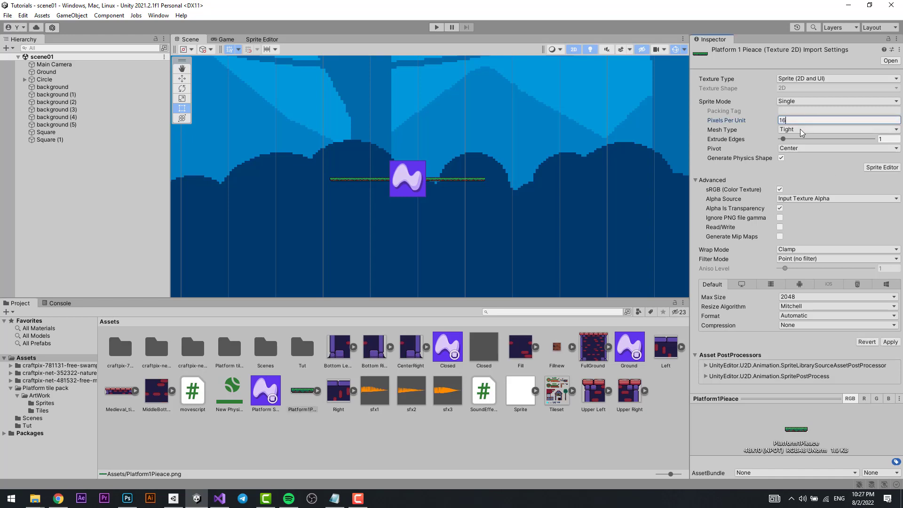
pyautogui.click(808, 259)
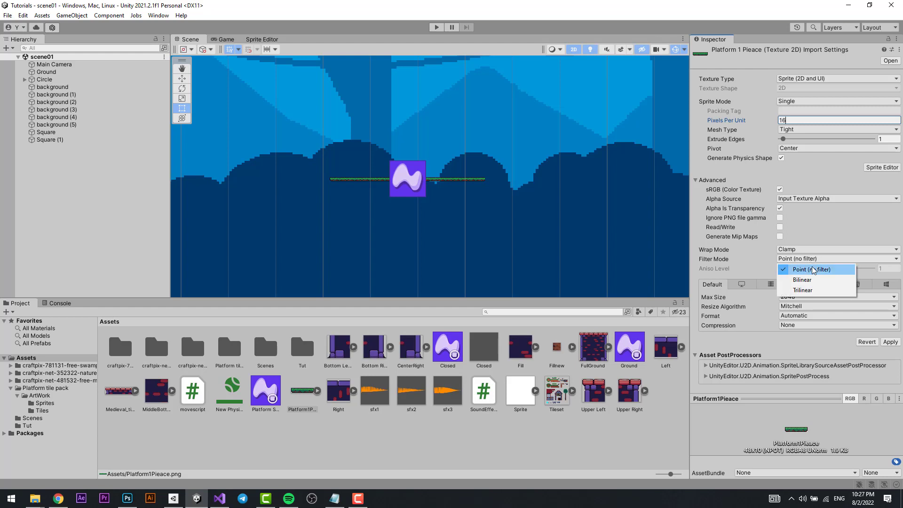
pyautogui.click(814, 270)
pyautogui.click(804, 325)
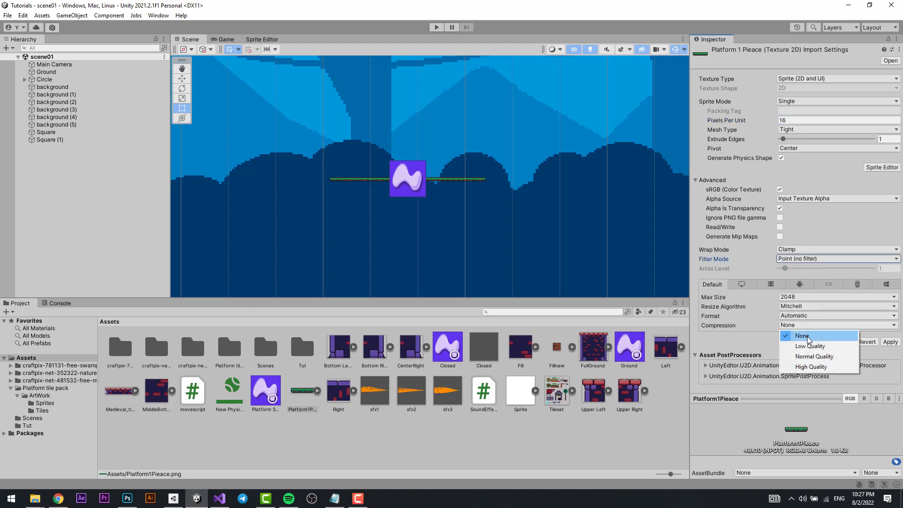
pyautogui.click(808, 338)
pyautogui.click(889, 341)
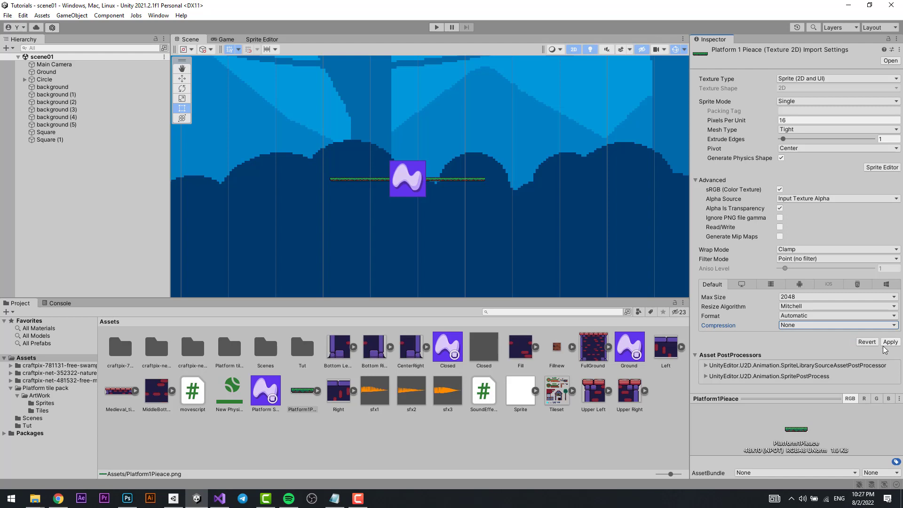
# Move the Ground shape to about X -3.38, Y -2.59 and start editing its spline.
pyautogui.scroll(-4, 457, 218)
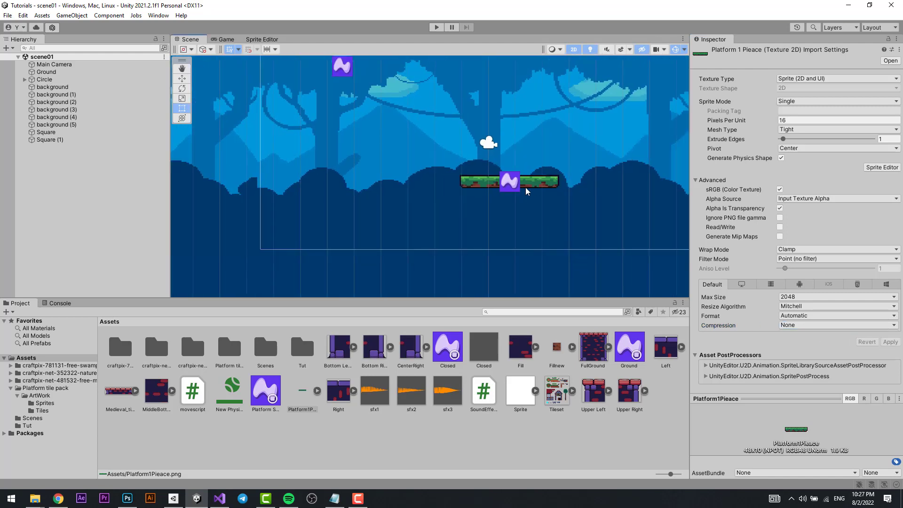
pyautogui.click(511, 184)
pyautogui.moveTo(511, 187); pyautogui.dragTo(415, 199)
pyautogui.press('c')
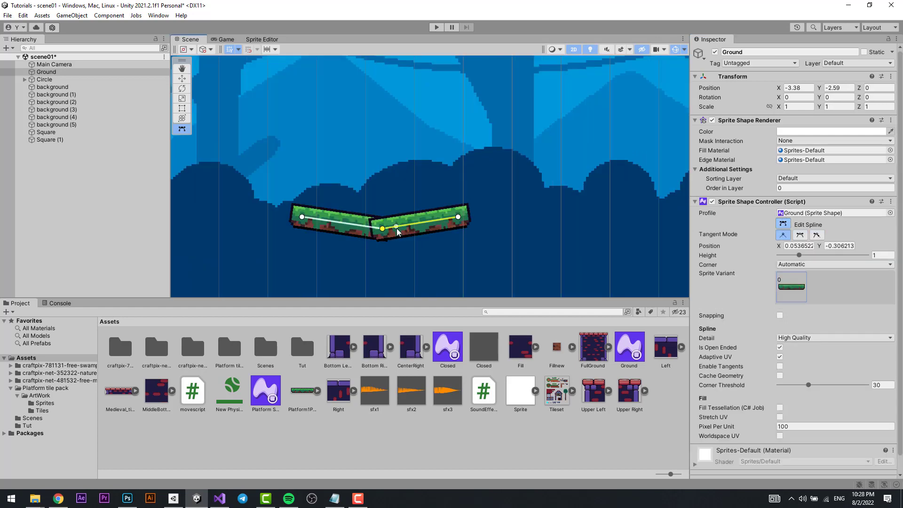
# Add a Continuous control point in the middle of Ground's spline and pull it down to about X 0.08, Y -1.08.
pyautogui.click(422, 222)
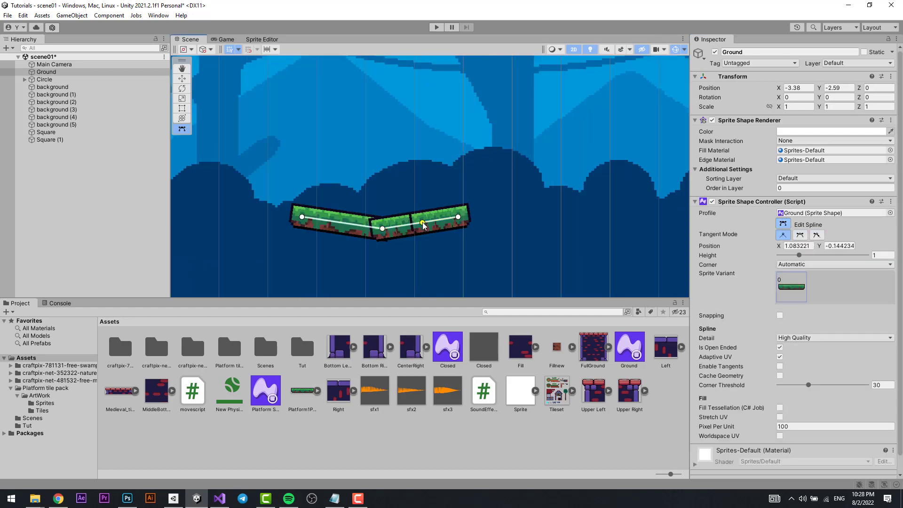
pyautogui.hotkey('ctrl', 'z')
pyautogui.click(802, 237)
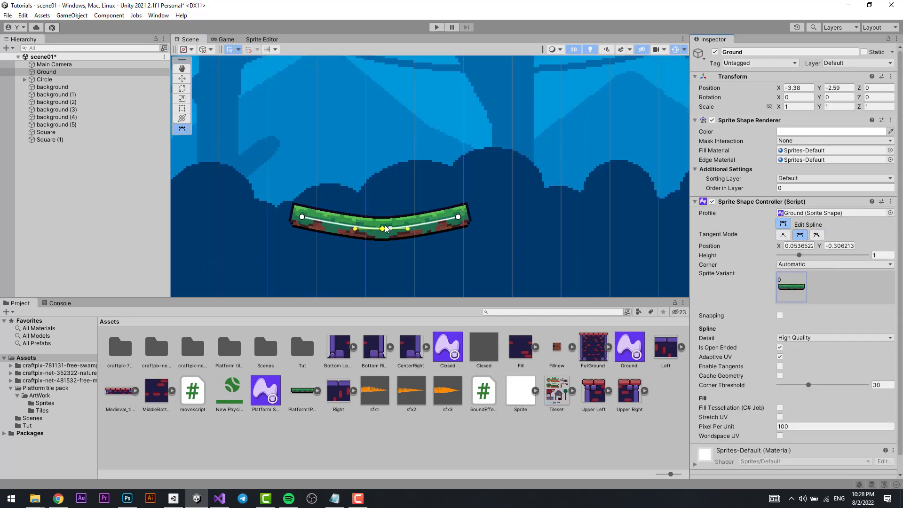
pyautogui.moveTo(385, 226); pyautogui.dragTo(391, 164)
pyautogui.moveTo(383, 164); pyautogui.dragTo(383, 258)
pyautogui.click(430, 185)
# Try Linear and then Broken tangents on the middle control point, shaping its two handles independently into opposing curves.
pyautogui.click(782, 235)
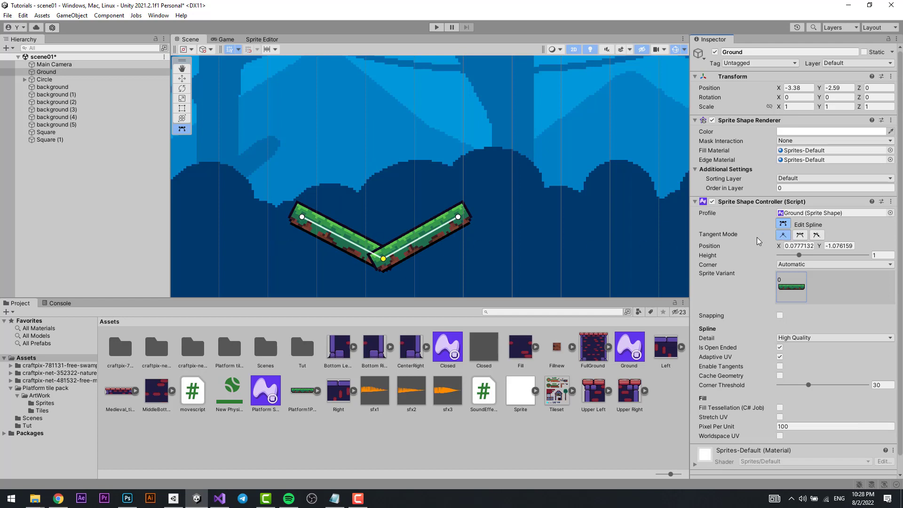
pyautogui.click(816, 237)
pyautogui.moveTo(410, 245); pyautogui.dragTo(410, 187)
pyautogui.moveTo(356, 246); pyautogui.dragTo(309, 286)
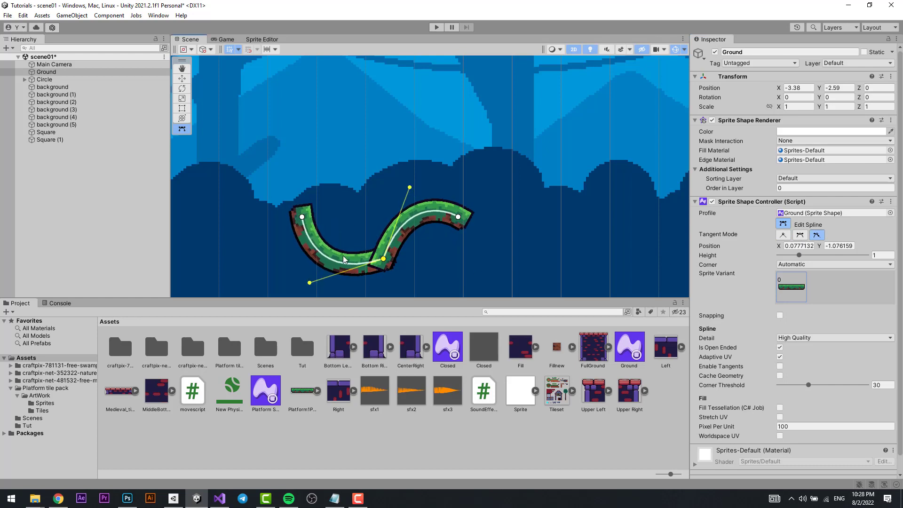
# Lower the spline's right end and shape a hump with a new Continuous control point at about X 1.76, Y 0.42.
pyautogui.moveTo(455, 222); pyautogui.dragTo(449, 193, button='middle')
pyautogui.click(453, 190)
pyautogui.moveTo(456, 195); pyautogui.dragTo(476, 236)
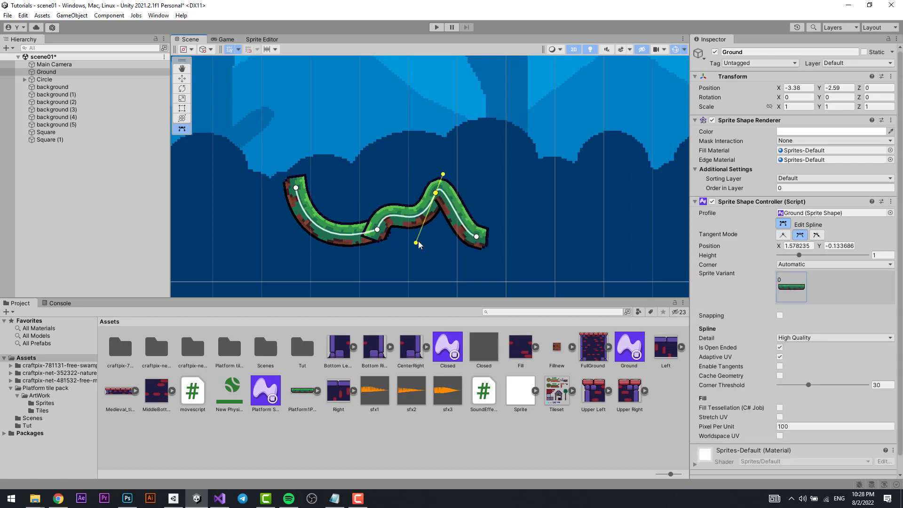
pyautogui.moveTo(420, 245); pyautogui.dragTo(394, 163)
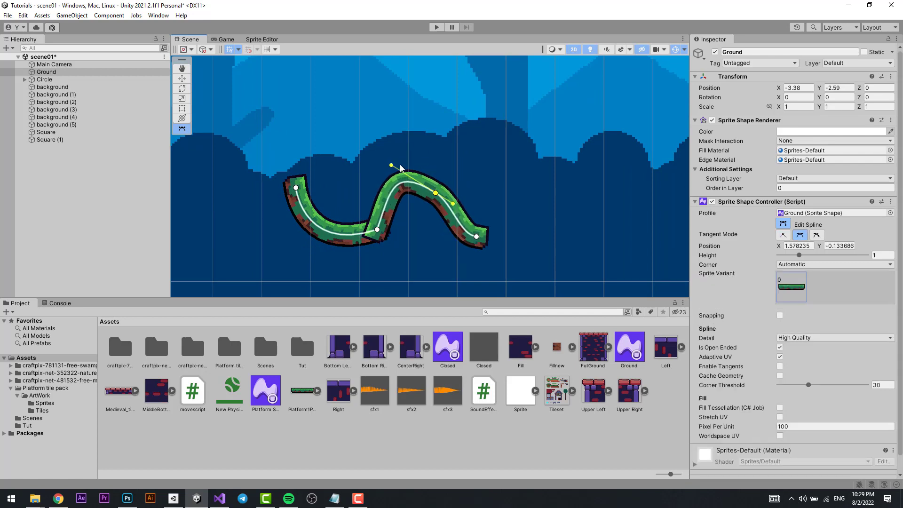
pyautogui.moveTo(436, 194); pyautogui.dragTo(448, 180)
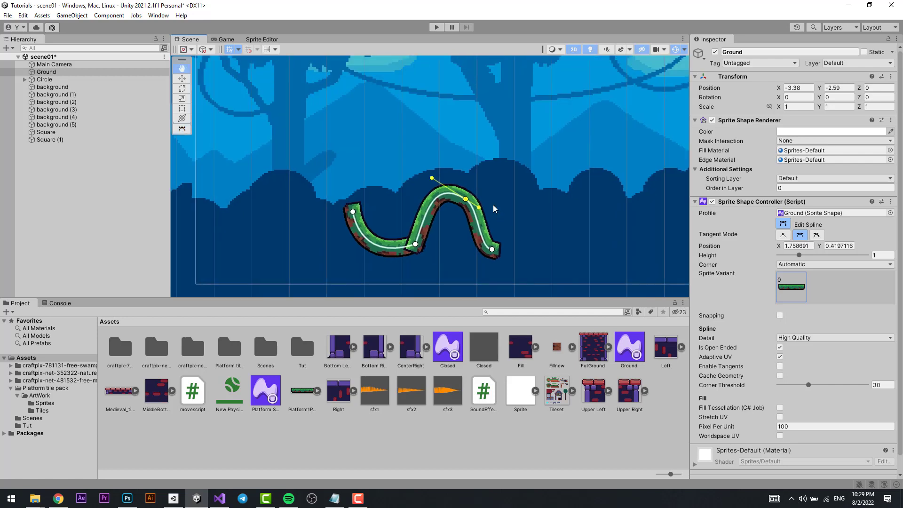
# Examine the Circle character's LeftEye, RightEye and Mouth child objects, including the Mouth's closed sprite shape and its settings.
pyautogui.scroll(5, 362, 137)
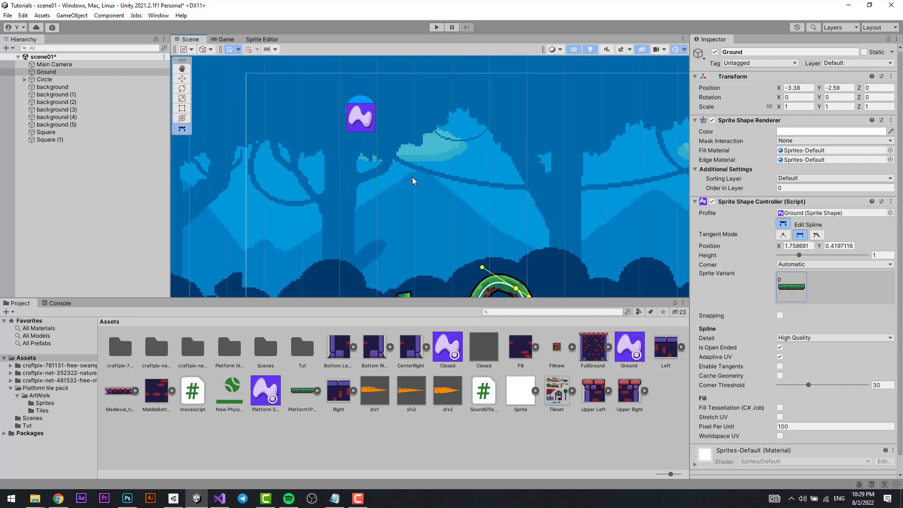
pyautogui.scroll(-2, 412, 177)
pyautogui.scroll(4, 359, 164)
pyautogui.scroll(-3, 375, 197)
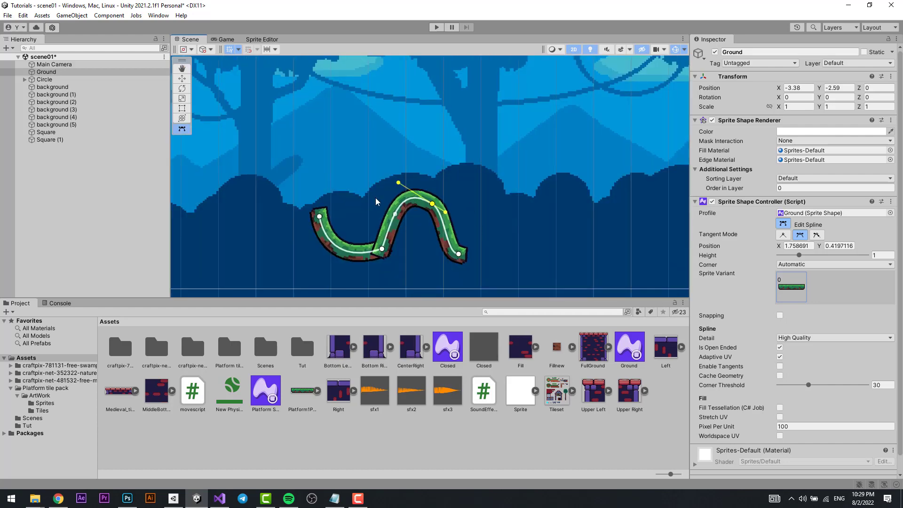
pyautogui.scroll(5, 380, 159)
pyautogui.click(357, 123)
pyautogui.scroll(2, 356, 122)
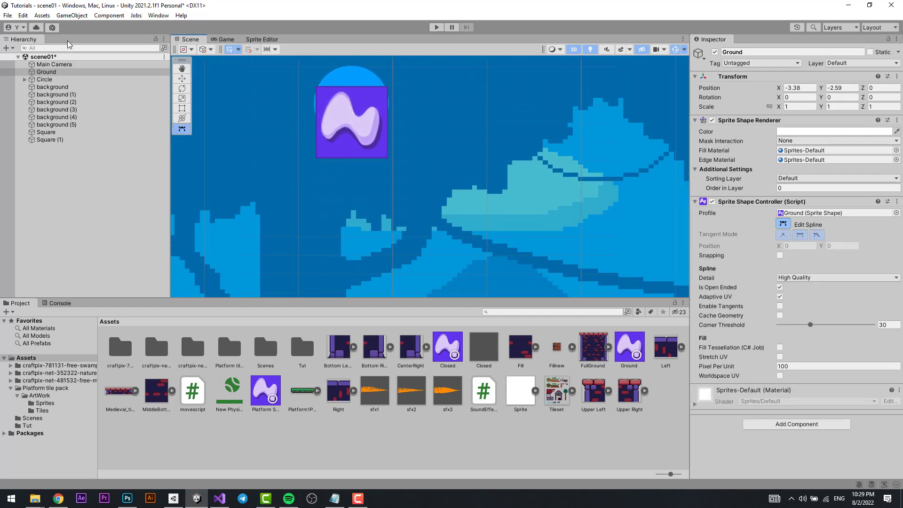
pyautogui.click(330, 118)
pyautogui.scroll(4, 380, 96)
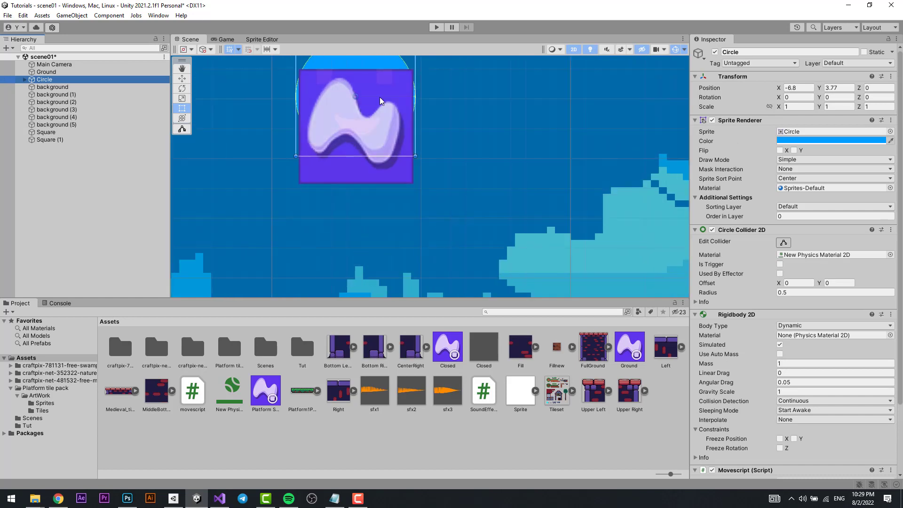
pyautogui.press('w')
pyautogui.click(24, 79)
pyautogui.click(54, 88)
pyautogui.click(60, 94)
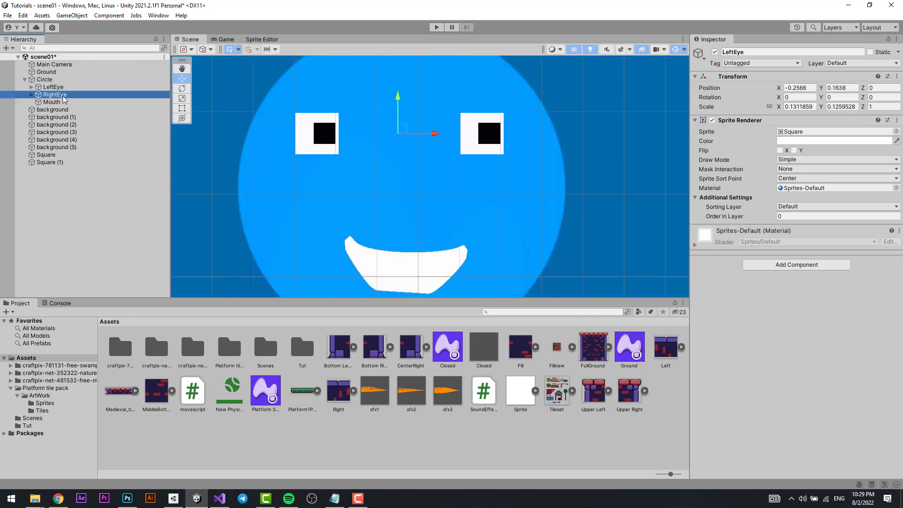
pyautogui.click(67, 104)
pyautogui.moveTo(547, 285); pyautogui.dragTo(613, 294, button='middle')
pyautogui.moveTo(555, 251); pyautogui.dragTo(518, 205, button='middle')
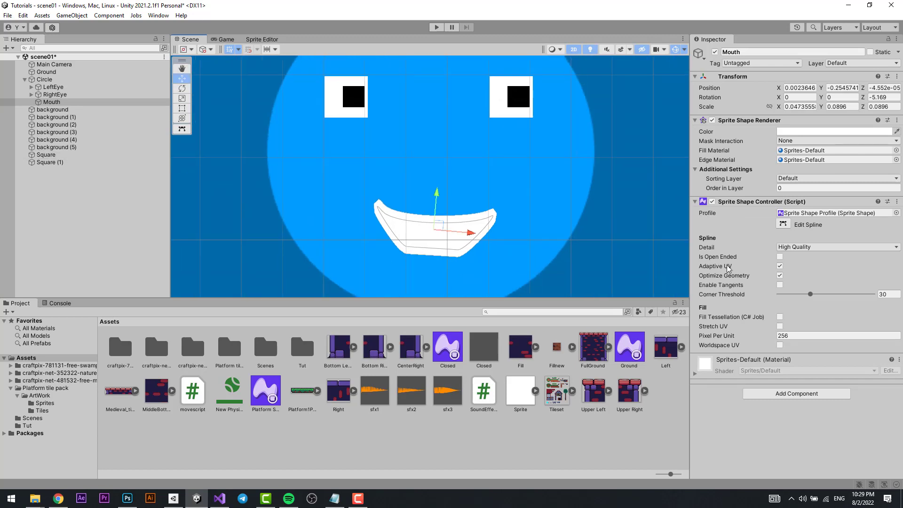
pyautogui.moveTo(494, 242); pyautogui.dragTo(443, 226, button='middle')
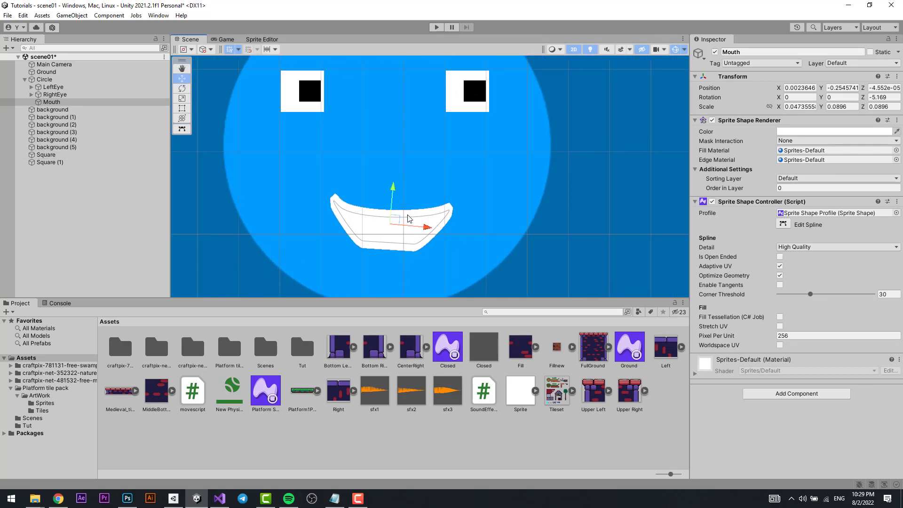
# Place a second Ground sprite shape in the scene, to the right of the first one.
pyautogui.scroll(-3, 528, 228)
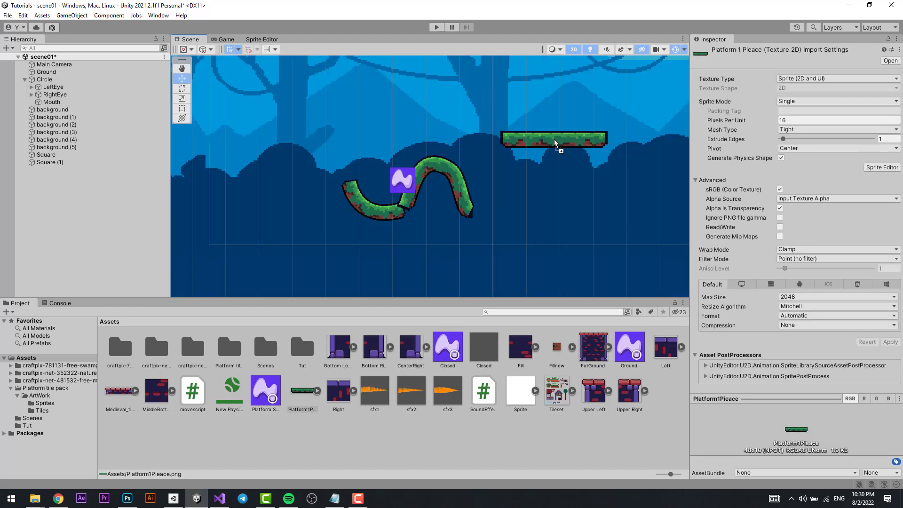
pyautogui.moveTo(554, 139); pyautogui.dragTo(554, 139)
pyautogui.scroll(5, 557, 142)
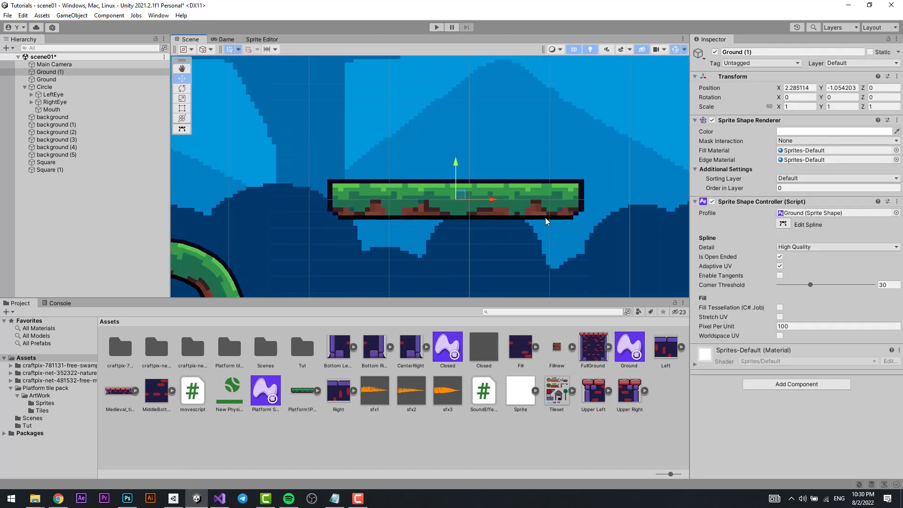
# Extend the right end of Ground (1)'s spline to about X 7.92, Y 0.11.
pyautogui.click(784, 224)
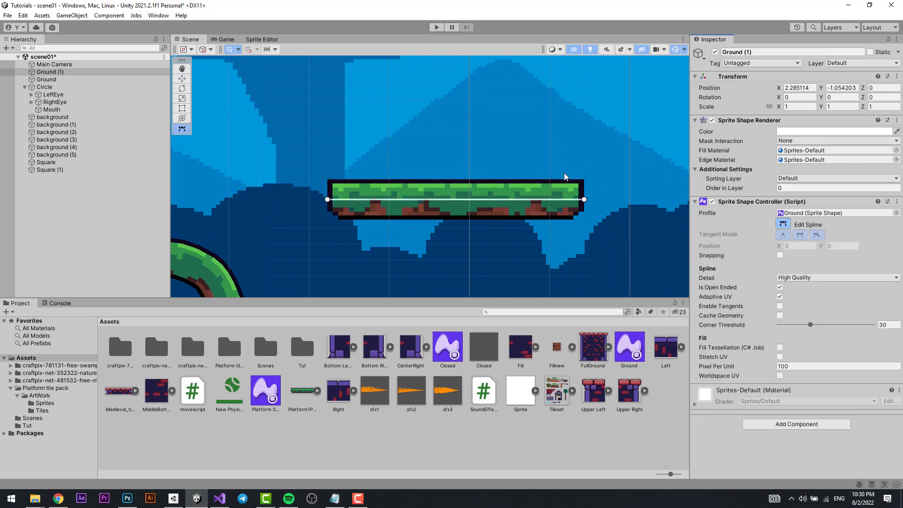
pyautogui.scroll(-3, 500, 163)
pyautogui.moveTo(500, 162); pyautogui.dragTo(596, 162)
pyautogui.moveTo(559, 161); pyautogui.dragTo(464, 161, button='middle')
pyautogui.moveTo(502, 162); pyautogui.dragTo(653, 159)
pyautogui.moveTo(601, 172); pyautogui.dragTo(503, 165, button='middle')
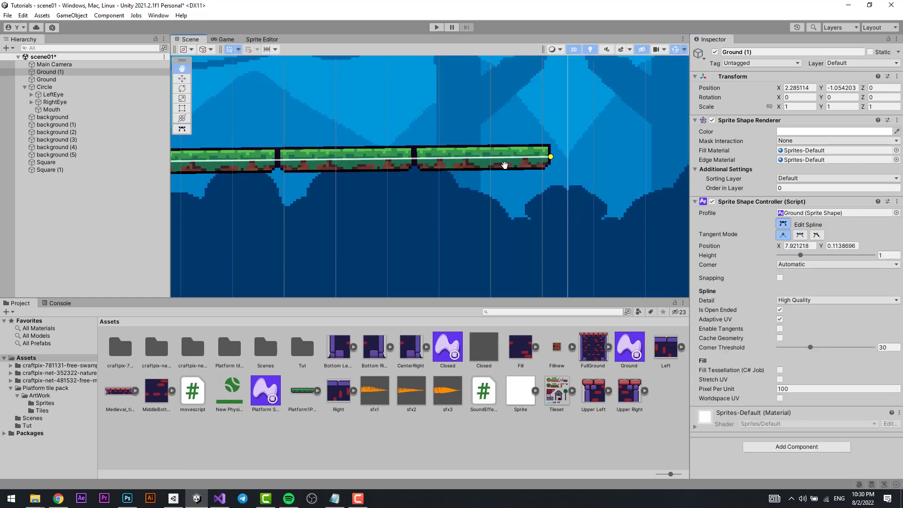
# Inspect the seams between Ground (1)'s repeated tiles, bend its spline into a shallow dip, and finish editing the spline.
pyautogui.scroll(6, 445, 155)
pyautogui.moveTo(445, 155); pyautogui.dragTo(466, 213, button='middle')
pyautogui.scroll(5, 460, 202)
pyautogui.scroll(5, 460, 210)
pyautogui.scroll(-7, 467, 212)
pyautogui.scroll(-2, 468, 214)
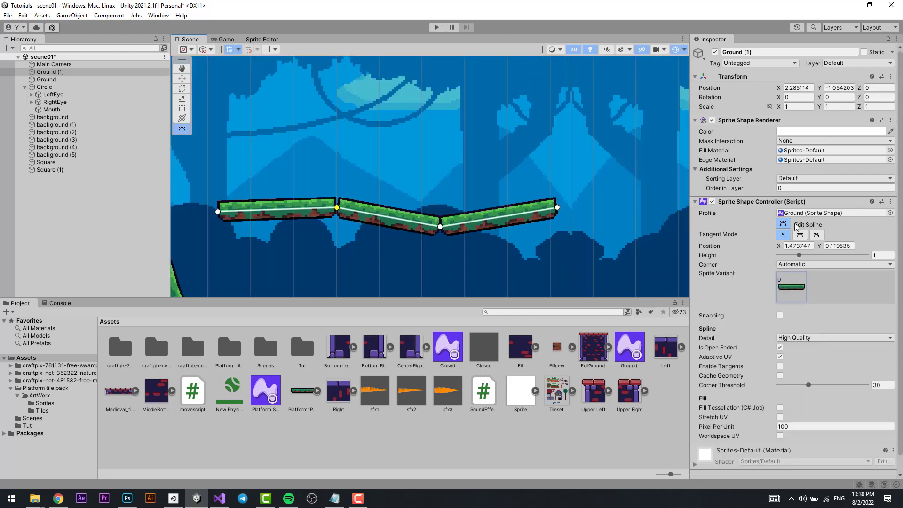
pyautogui.click(783, 224)
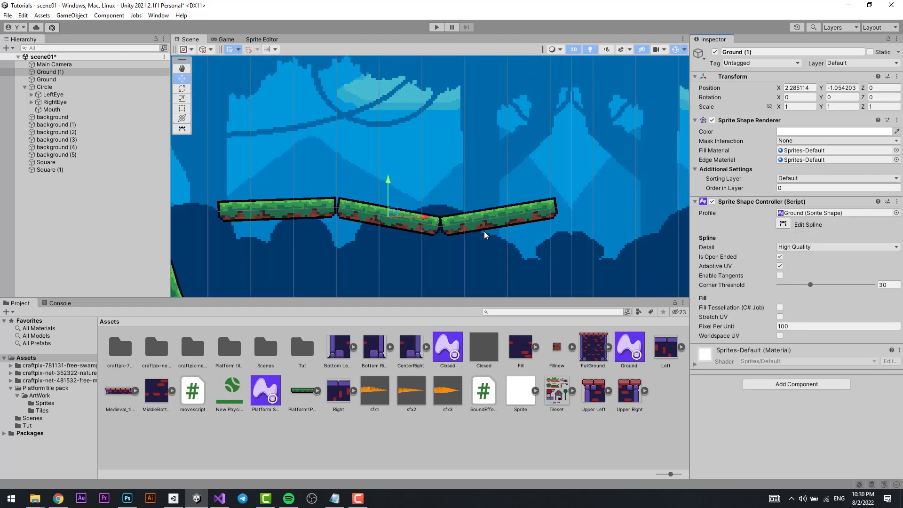
# Open the Platform1Pieace sprite in the Sprite Editor.
pyautogui.click(301, 397)
pyautogui.click(262, 39)
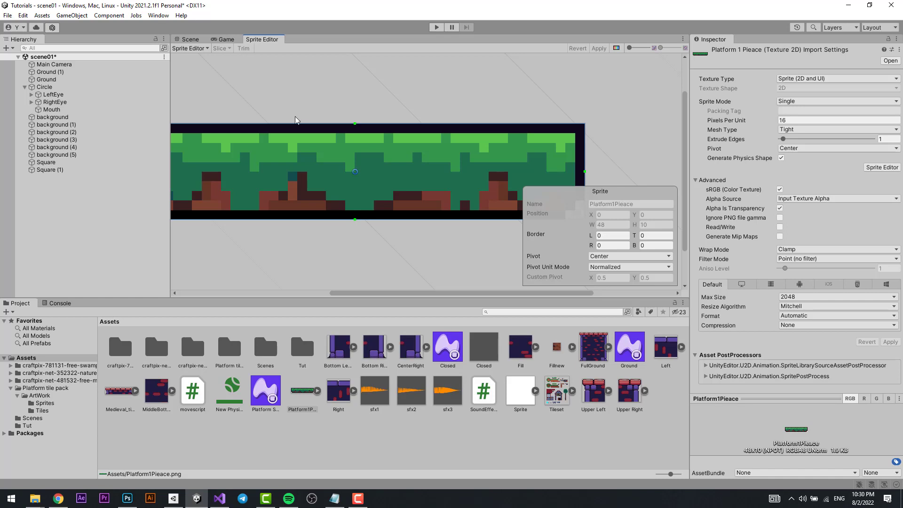
pyautogui.click(158, 15)
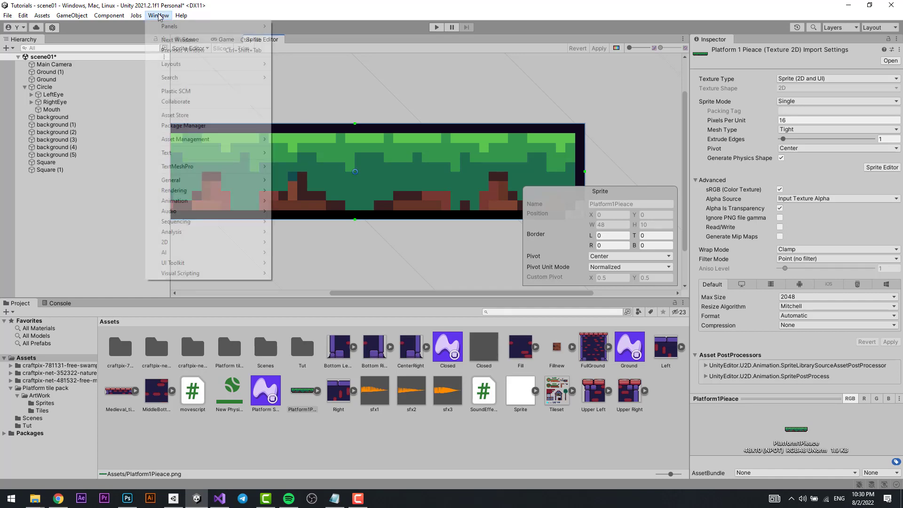
pyautogui.moveTo(180, 244)
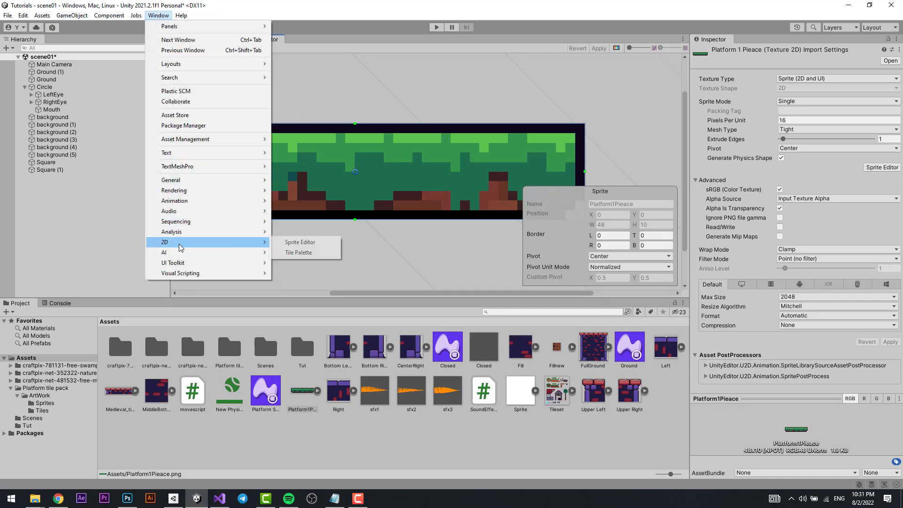
pyautogui.click(300, 243)
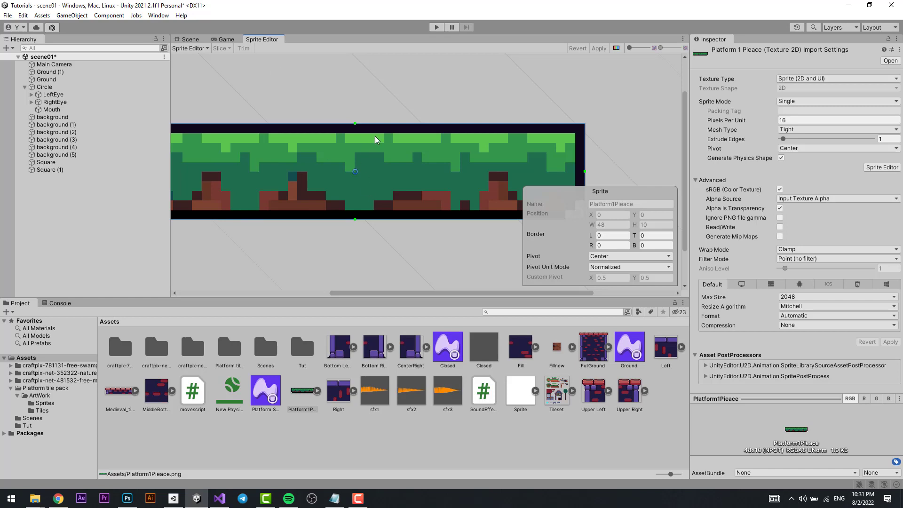
# Set the Platform1Pieace sprite's left and right borders to 5 and apply the change.
pyautogui.moveTo(473, 135); pyautogui.dragTo(539, 138, button='middle')
pyautogui.moveTo(600, 143); pyautogui.dragTo(535, 102, button='middle')
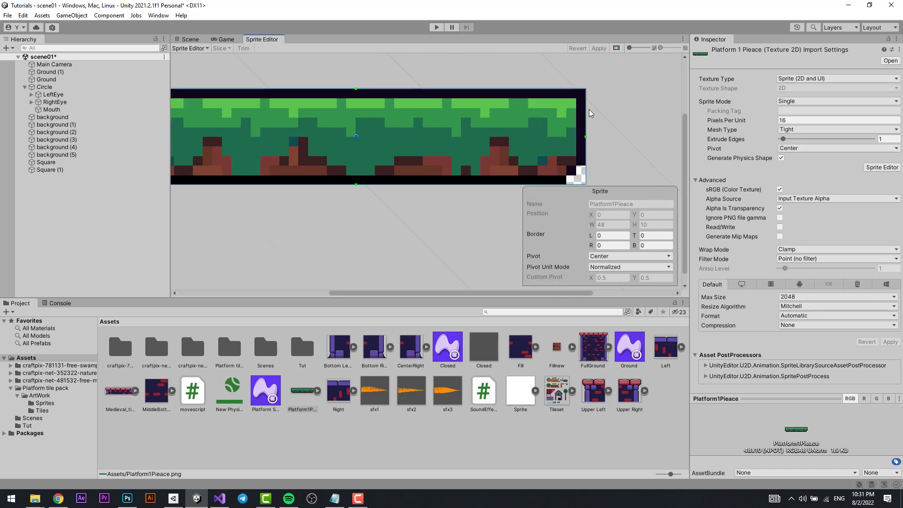
pyautogui.moveTo(586, 111); pyautogui.dragTo(537, 113)
pyautogui.moveTo(286, 121); pyautogui.dragTo(386, 121, button='middle')
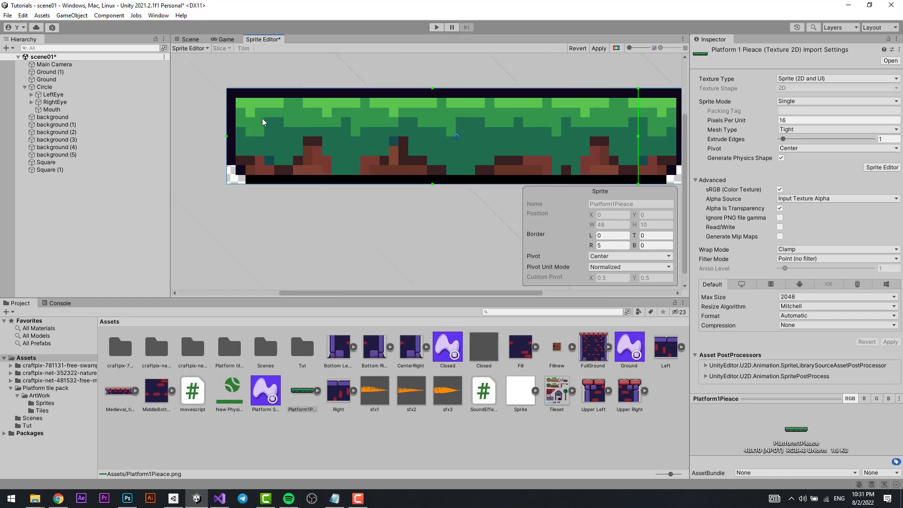
pyautogui.moveTo(226, 127); pyautogui.dragTo(275, 129)
pyautogui.moveTo(360, 128); pyautogui.dragTo(337, 181, button='middle')
pyautogui.click(601, 47)
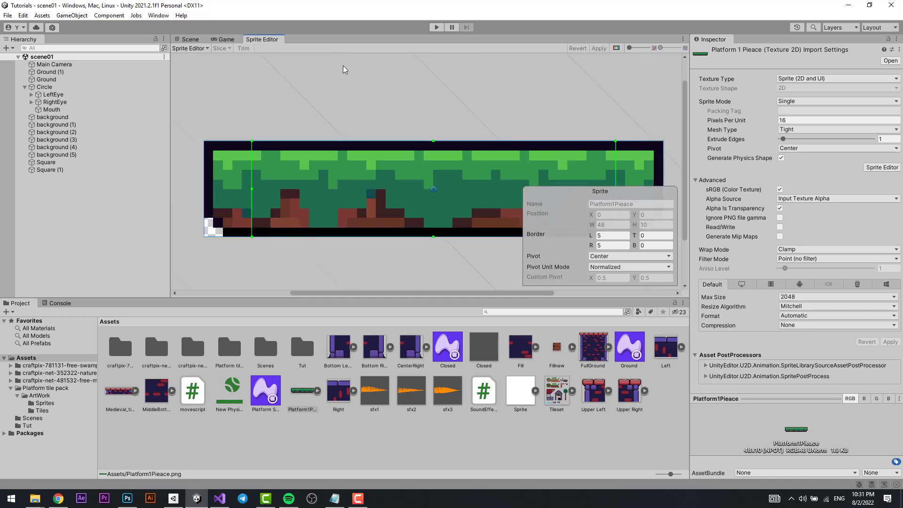
# Place a third Ground sprite shape above Ground (1) and extend its spline's right end to about X 11.48, Y 0.14, comparing the two shapes.
pyautogui.moveTo(630, 347); pyautogui.dragTo(488, 149)
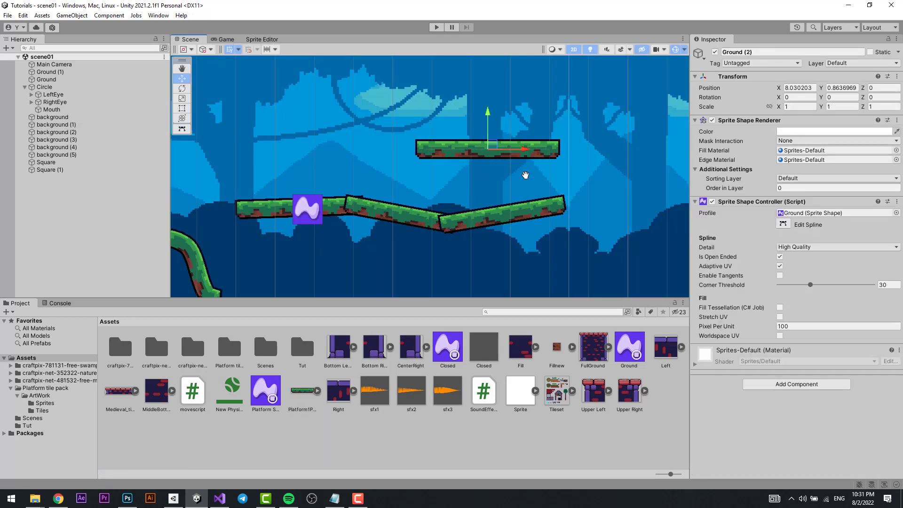
pyautogui.moveTo(525, 175); pyautogui.dragTo(454, 206, button='middle')
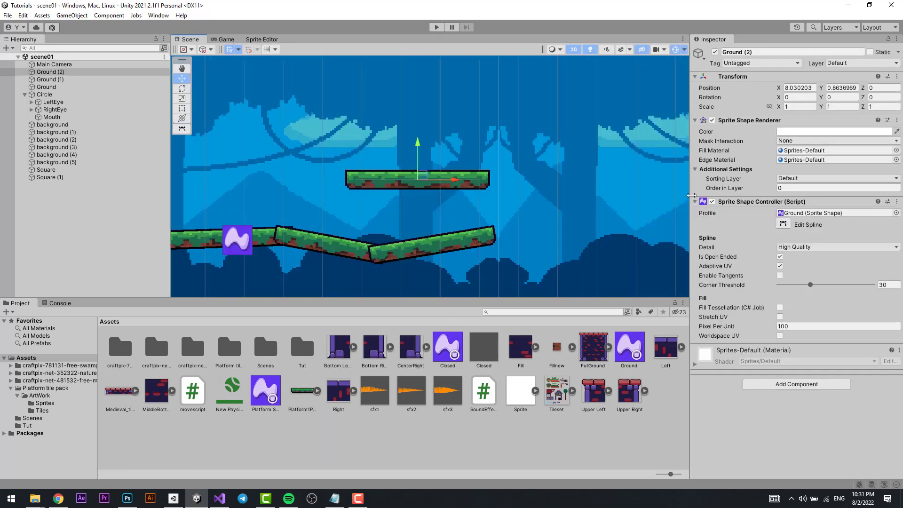
pyautogui.click(783, 224)
pyautogui.moveTo(480, 179); pyautogui.dragTo(633, 178)
pyautogui.moveTo(633, 177); pyautogui.dragTo(472, 179, button='middle')
pyautogui.moveTo(473, 178); pyautogui.dragTo(621, 177)
pyautogui.scroll(-6, 621, 177)
pyautogui.moveTo(621, 177); pyautogui.dragTo(525, 191, button='middle')
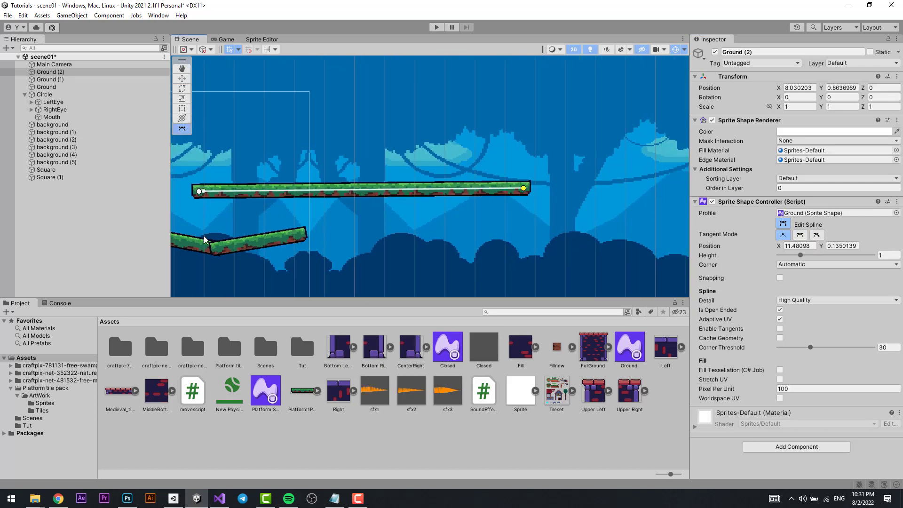
pyautogui.click(233, 254)
pyautogui.moveTo(376, 204); pyautogui.dragTo(522, 162, button='middle')
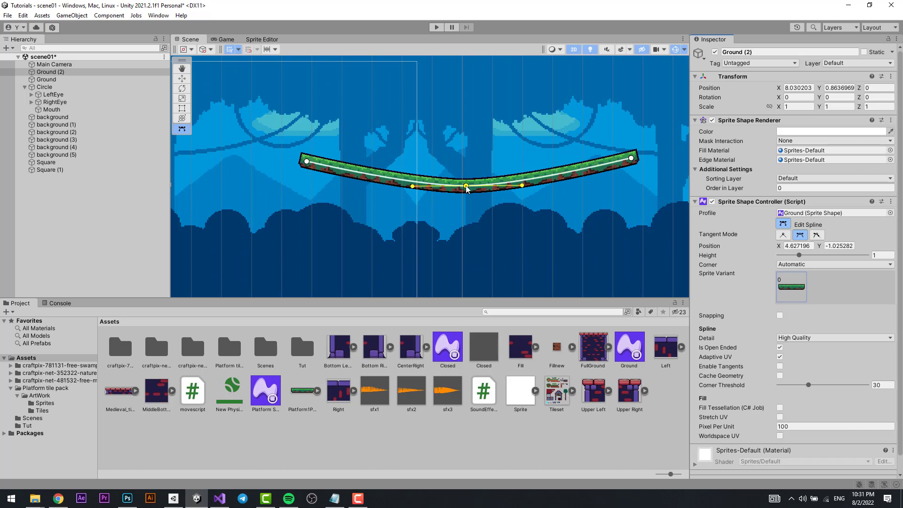
pyautogui.moveTo(470, 190); pyautogui.dragTo(586, 139)
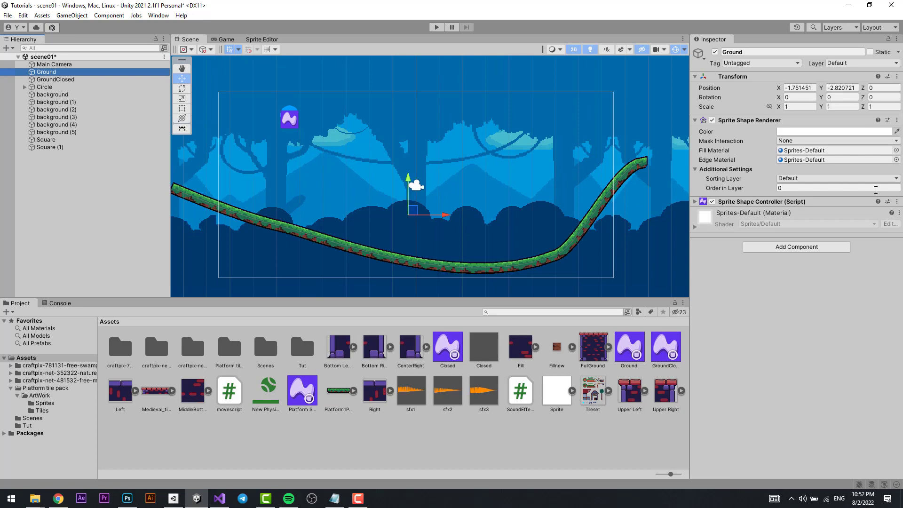
# Add an Edge Collider 2D to the curved Ground object and set its sprite shape collider offset to 0.45.
pyautogui.click(794, 384)
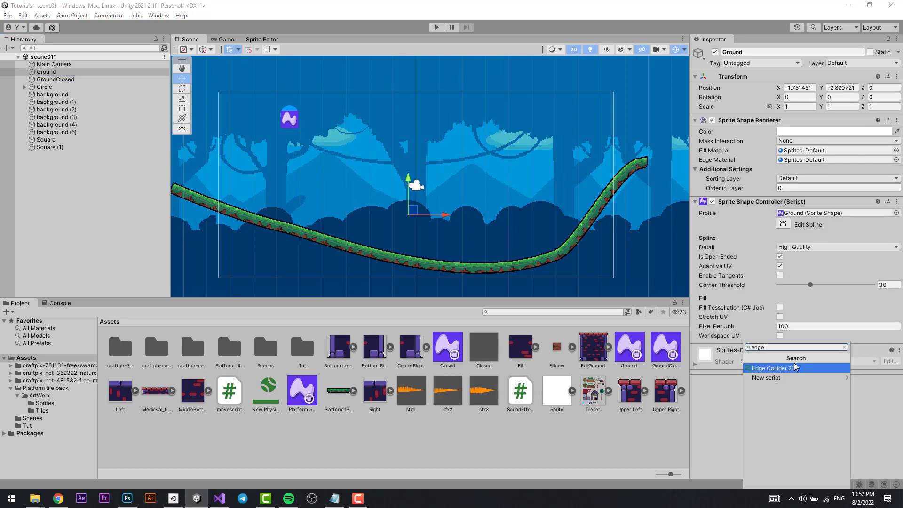
pyautogui.click(795, 367)
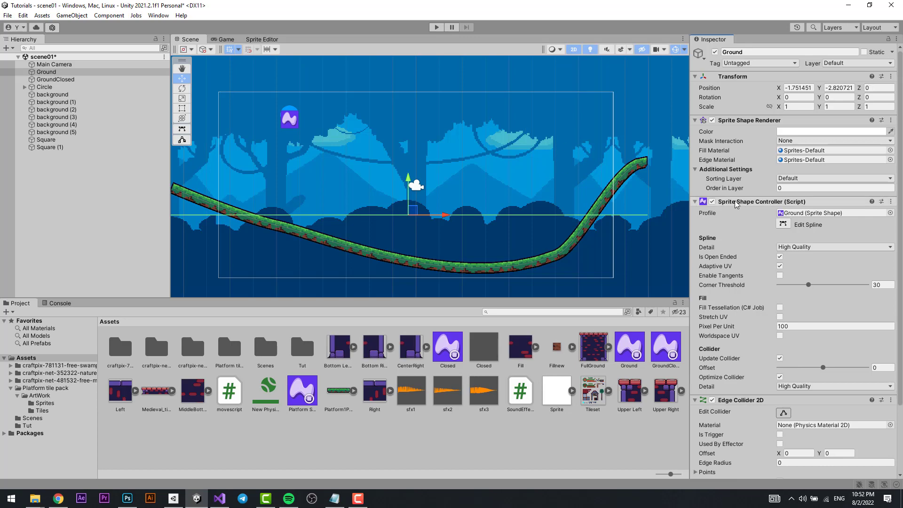
pyautogui.scroll(-5, 801, 310)
pyautogui.scroll(5, 783, 332)
pyautogui.moveTo(823, 368); pyautogui.dragTo(864, 375)
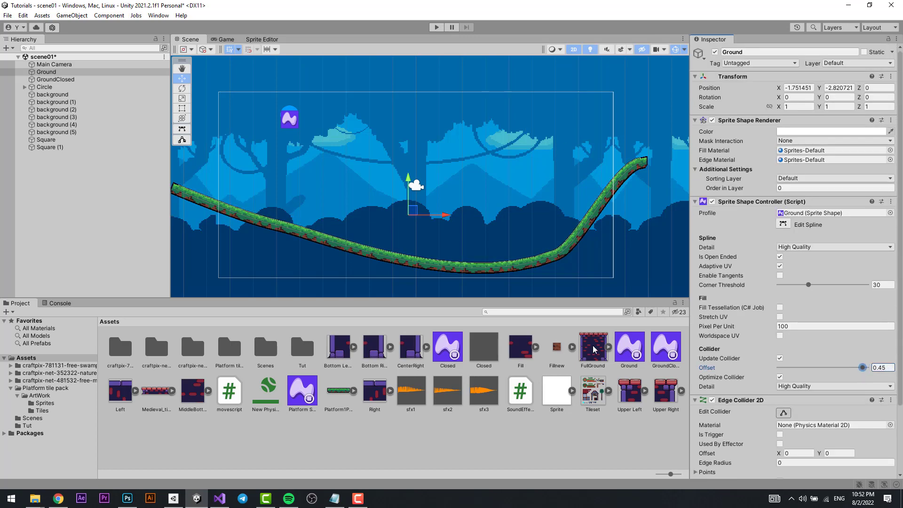
# Shift the curved Ground slightly, scale it down to about 0.81, and end the play test.
pyautogui.moveTo(266, 117); pyautogui.dragTo(347, 125, button='middle')
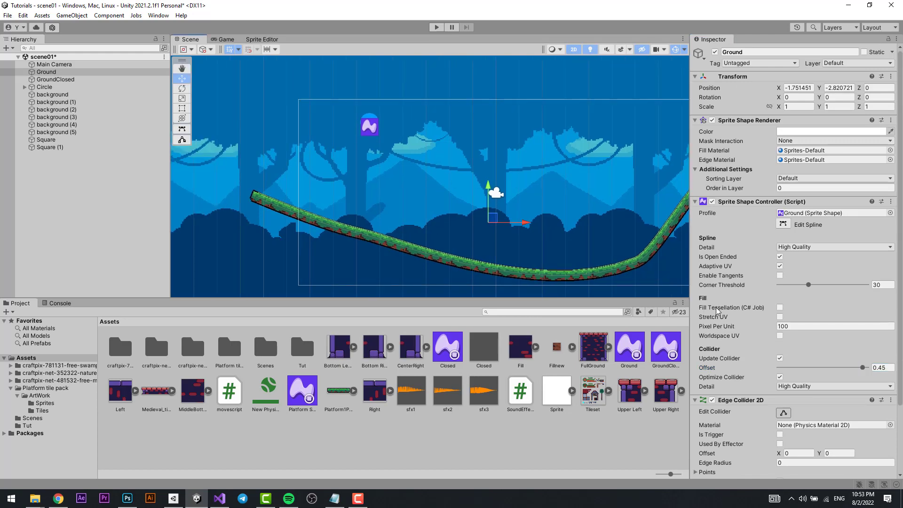
pyautogui.scroll(-4, 776, 331)
pyautogui.scroll(2, 794, 322)
pyautogui.moveTo(613, 249); pyautogui.dragTo(500, 204, button='middle')
pyautogui.moveTo(356, 185); pyautogui.dragTo(450, 188, button='middle')
pyautogui.scroll(-5, 450, 188)
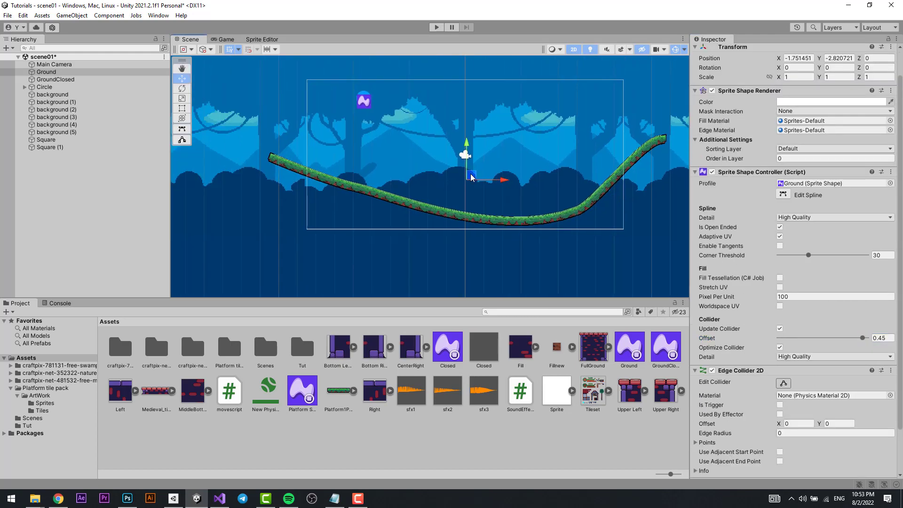
pyautogui.moveTo(473, 177); pyautogui.dragTo(464, 181)
pyautogui.press('t')
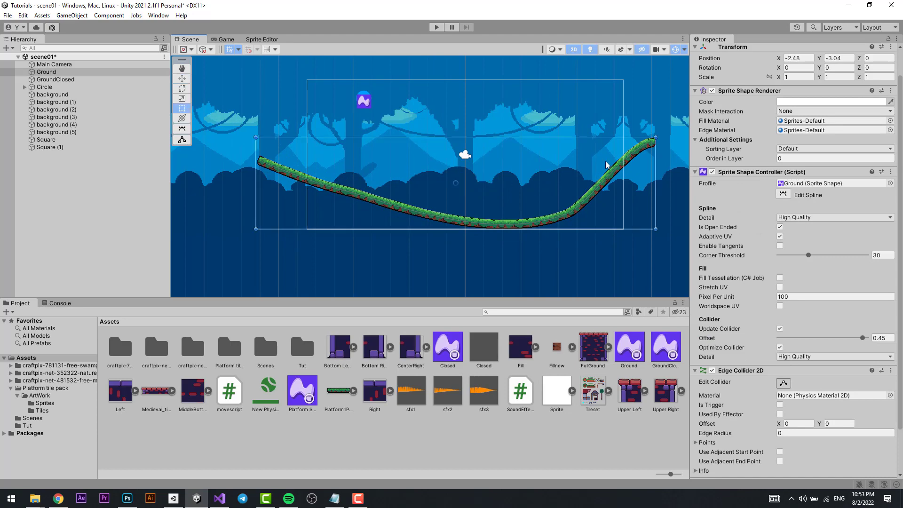
pyautogui.moveTo(657, 140); pyautogui.dragTo(594, 160)
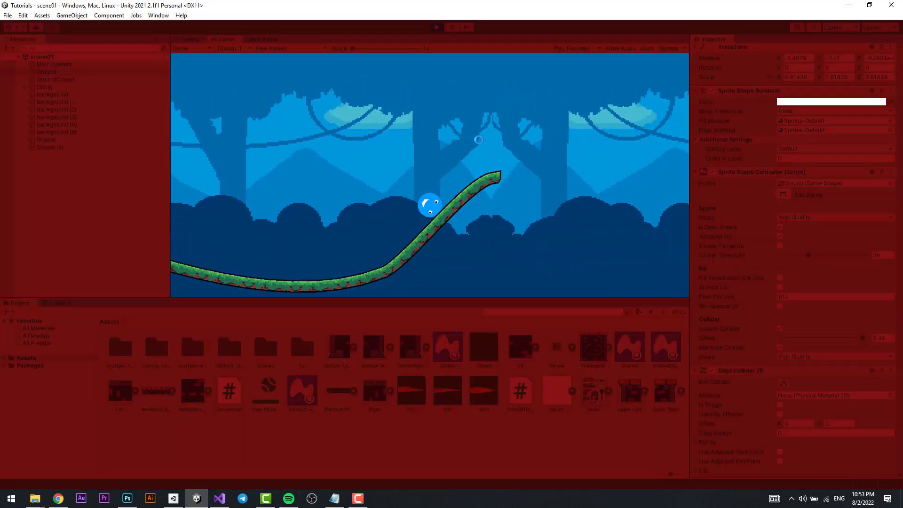
pyautogui.hotkey('ctrl', 'p')
# Delete the flat Ground (1) sprite shape from the scene.
pyautogui.click(108, 71)
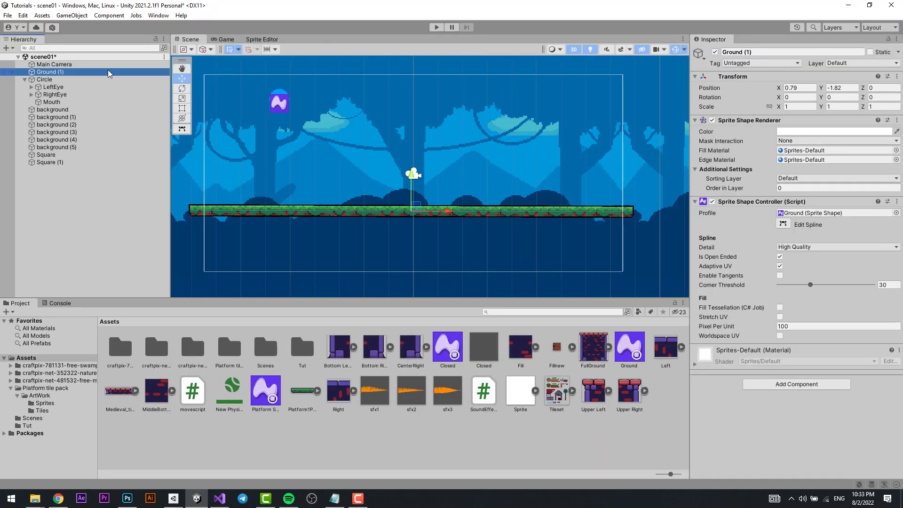
pyautogui.press('Delete')
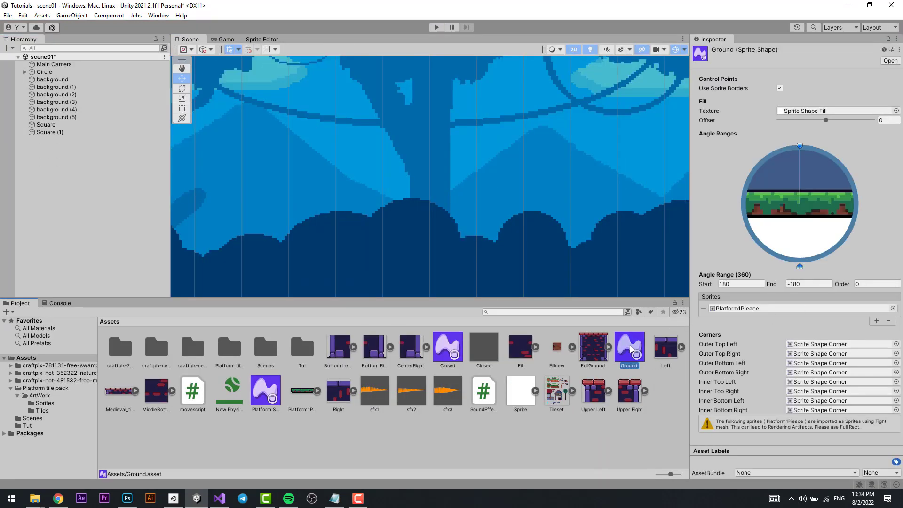
# Duplicate the Ground sprite shape profile and rename the copy GroundClosed.
pyautogui.hotkey('ctrl', 'd')
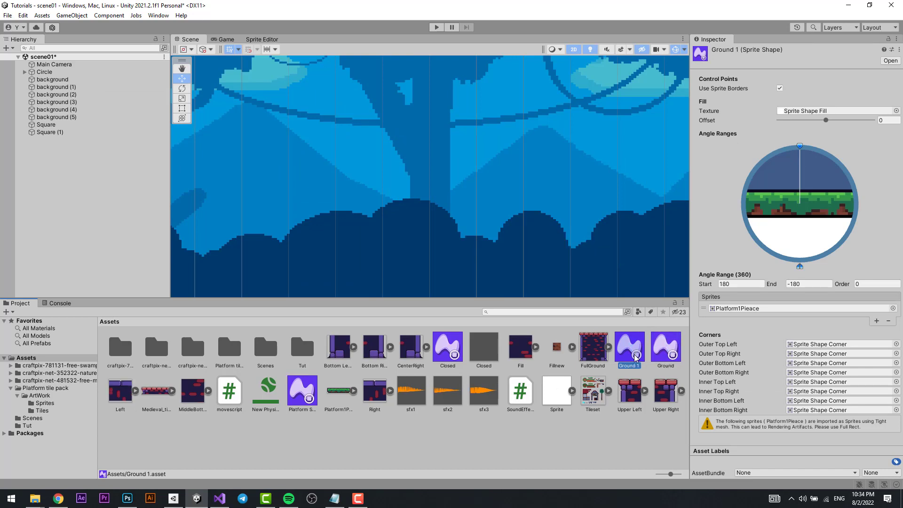
pyautogui.press('F2')
pyautogui.press('Right')
pyautogui.press('Return')
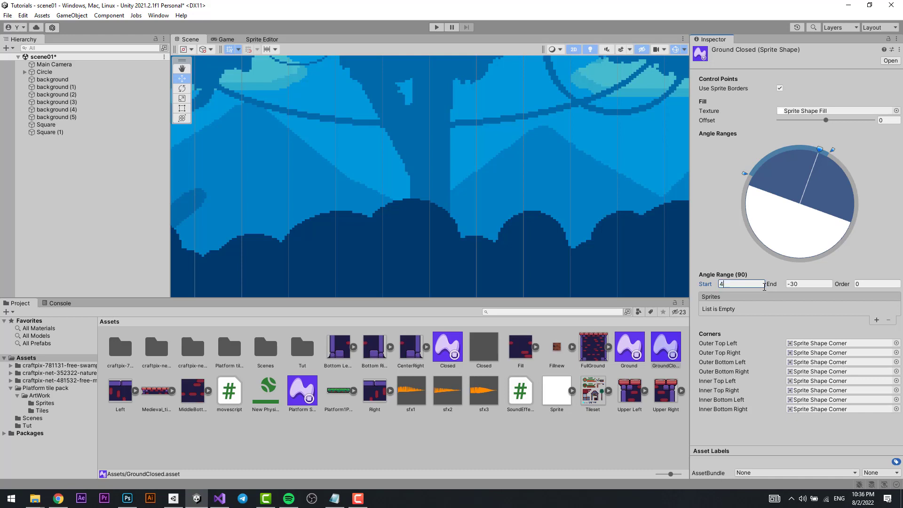
# Set the GroundClosed profile's upper angle range to start at 45 and end at -45.
pyautogui.press('Tab')
pyautogui.write('-')
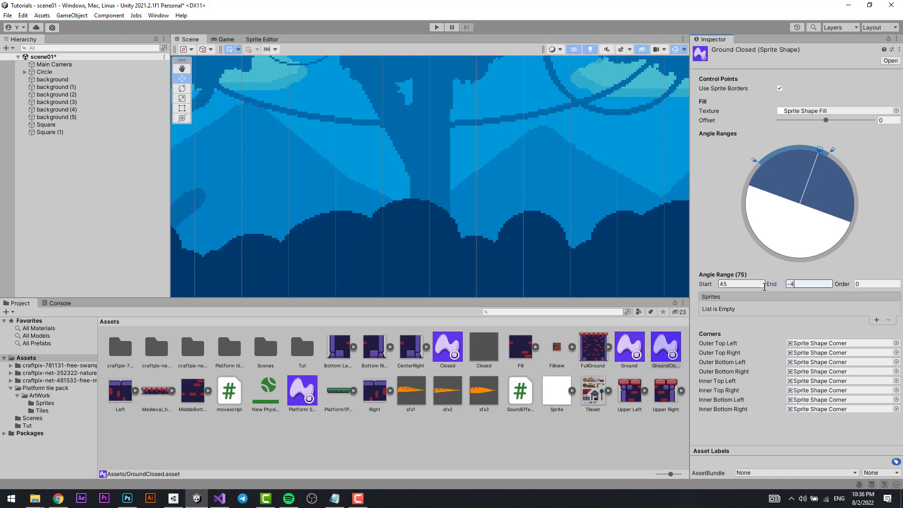
pyautogui.write('5')
pyautogui.moveTo(820, 151)
pyautogui.mouseDown()
pyautogui.moveTo(763, 162)
pyautogui.moveTo(754, 174)
pyautogui.moveTo(809, 164)
pyautogui.moveTo(837, 179)
pyautogui.moveTo(807, 159)
pyautogui.mouseUp()
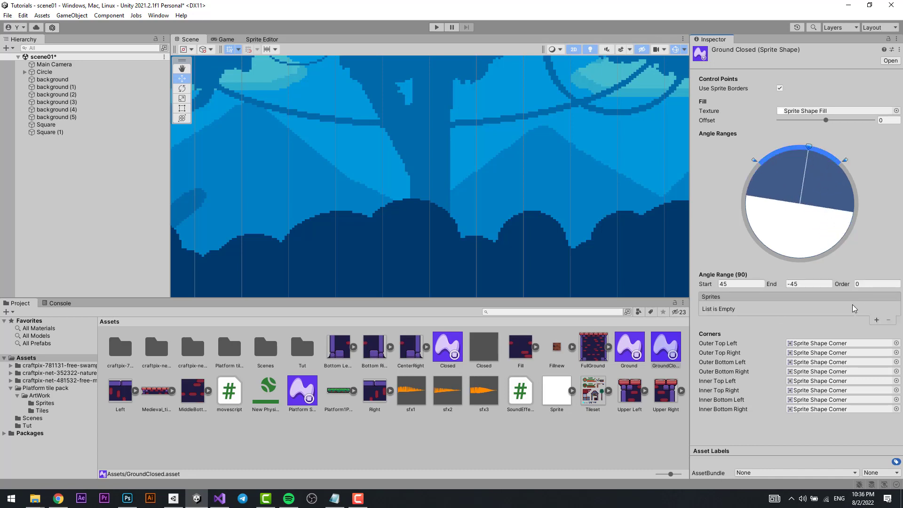
# Add a sprite entry to GroundClosed's upper angle range and, with the Inspector locked, assign tile2 from the Tut folder to it.
pyautogui.click(876, 320)
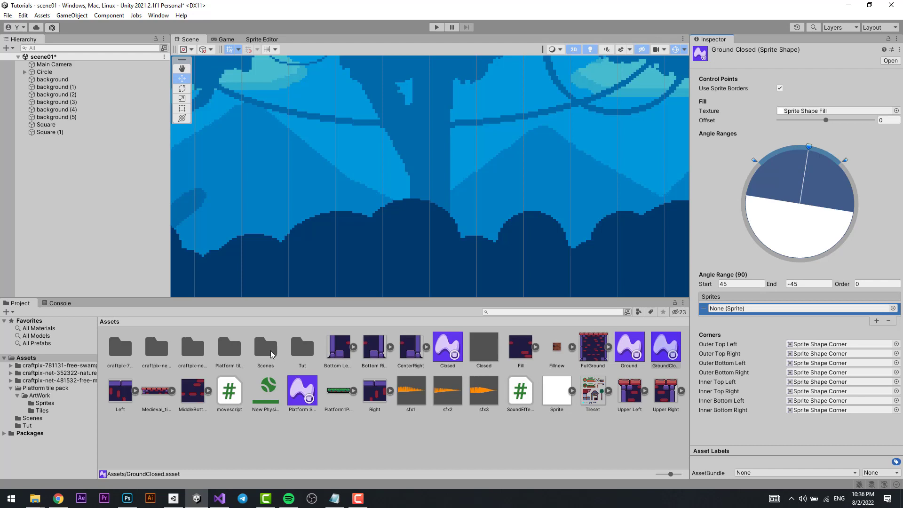
pyautogui.doubleClick(301, 353)
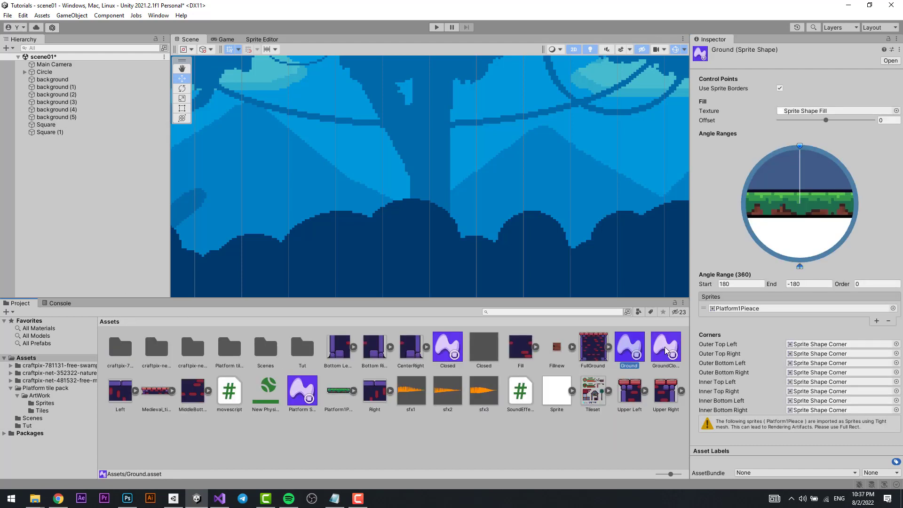
pyautogui.click(667, 350)
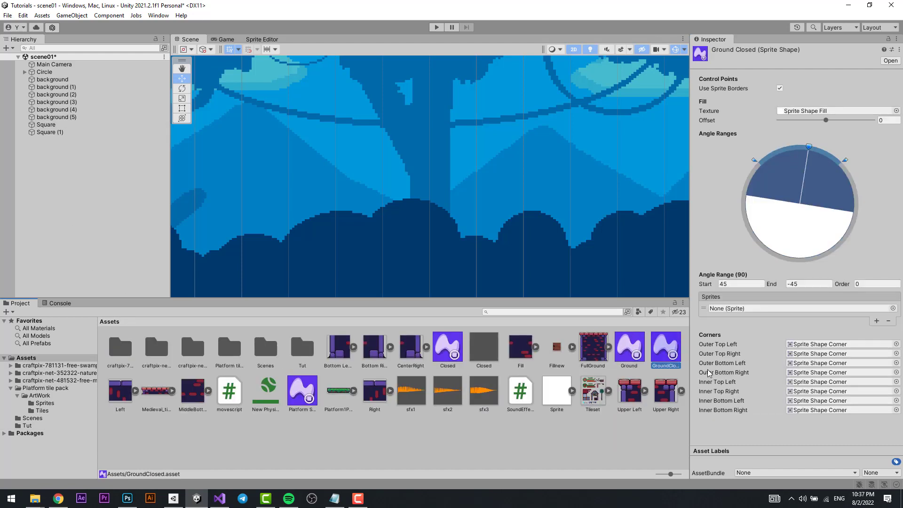
pyautogui.click(888, 40)
pyautogui.doubleClick(293, 346)
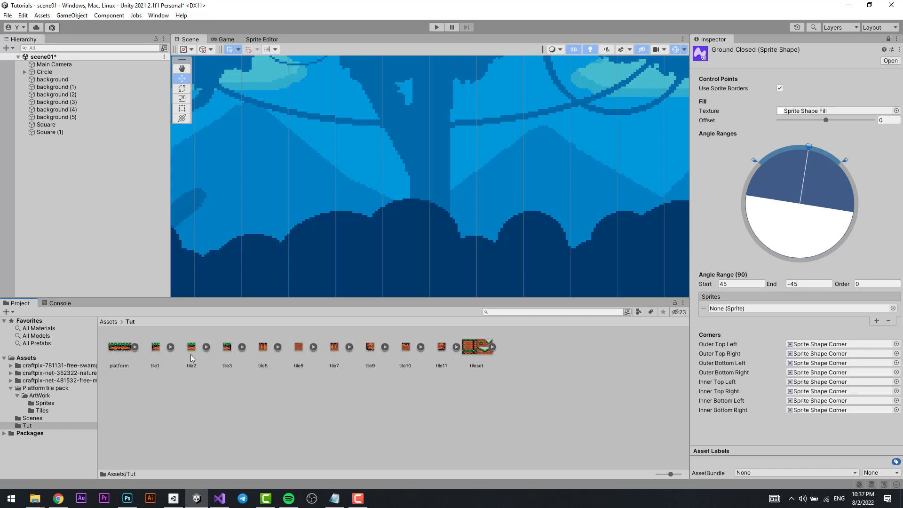
pyautogui.moveTo(190, 354); pyautogui.dragTo(732, 312)
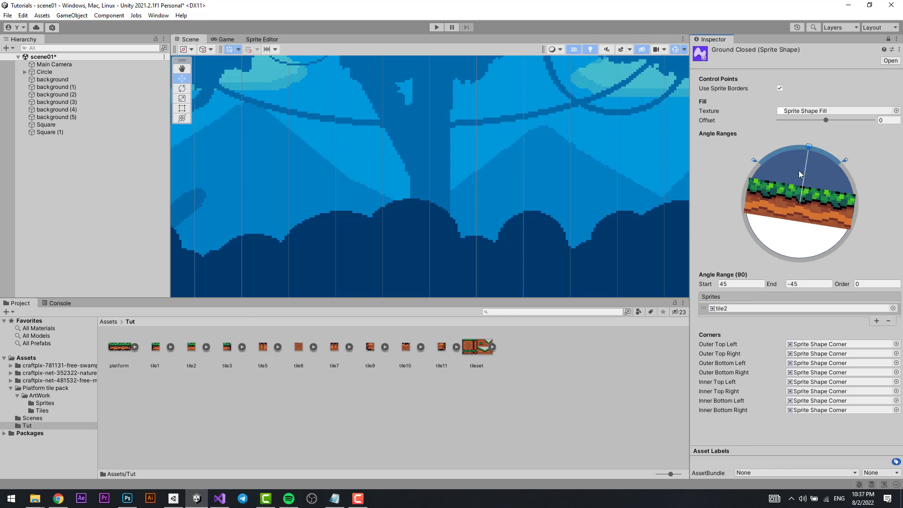
# Create a second angle range on the right side of GroundClosed's circle, starting at -45 and ending at -135.
pyautogui.click(805, 148)
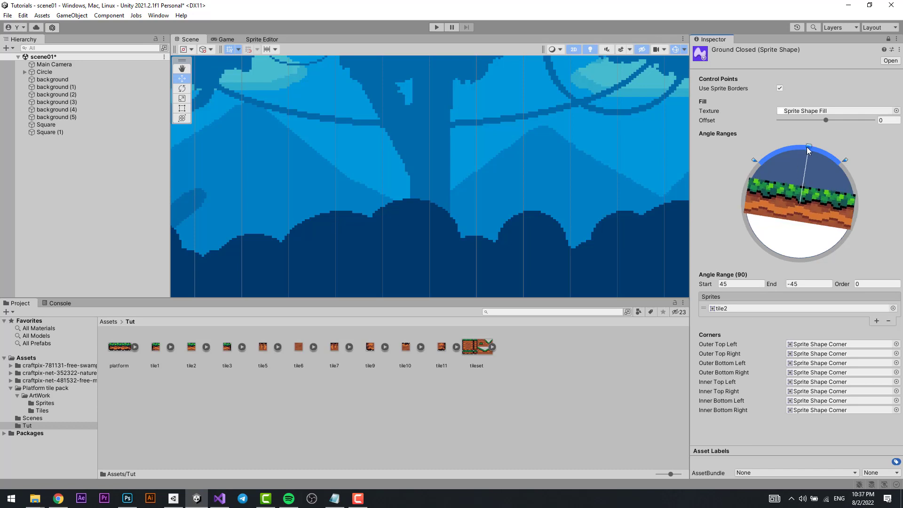
pyautogui.moveTo(800, 148); pyautogui.dragTo(871, 181)
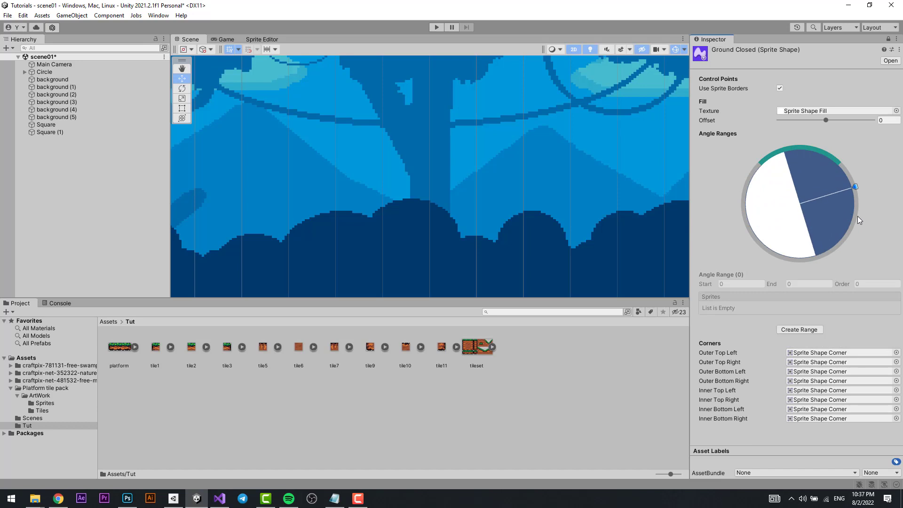
pyautogui.moveTo(855, 198); pyautogui.dragTo(809, 149)
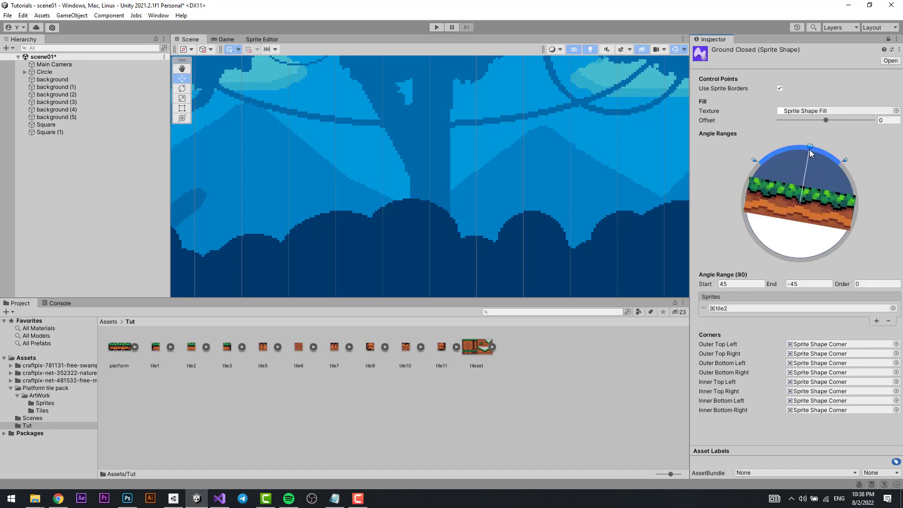
pyautogui.moveTo(733, 247); pyautogui.dragTo(852, 187)
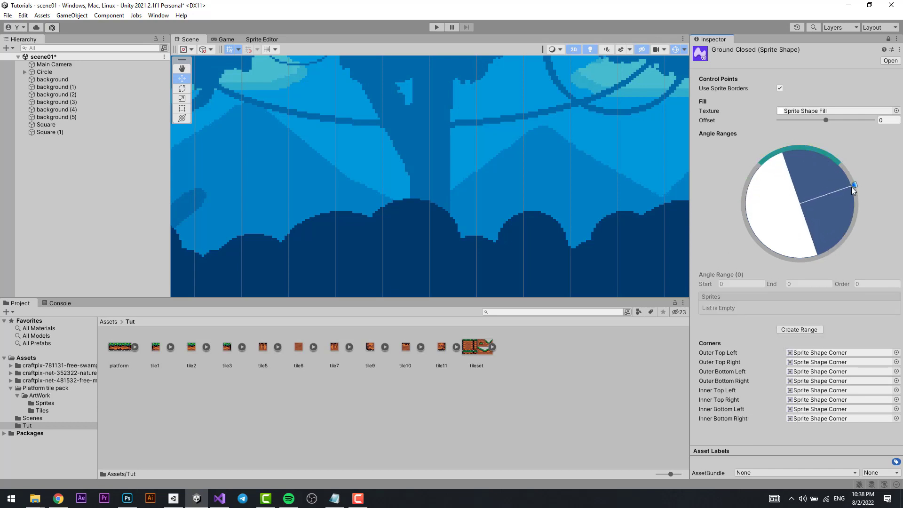
pyautogui.click(813, 328)
pyautogui.click(742, 284)
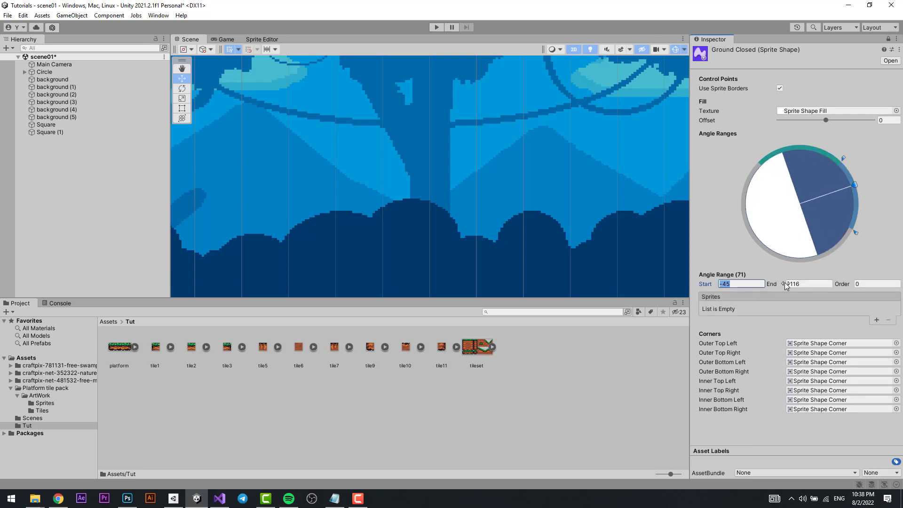
pyautogui.click(816, 284)
pyautogui.write('-')
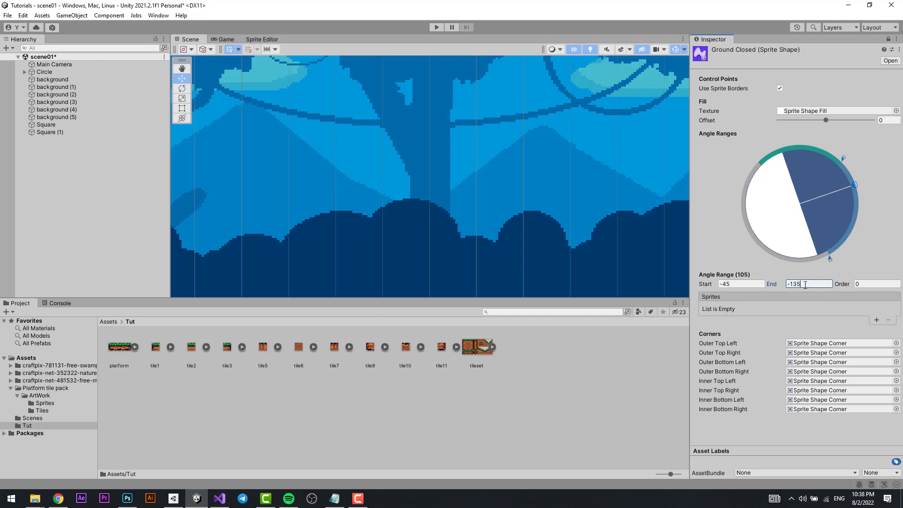
# Add a sprite entry to GroundClosed's right-side angle range, assign tile5 to it, and inspect tile5 in the Sprite Editor.
pyautogui.click(877, 321)
pyautogui.moveTo(264, 356); pyautogui.dragTo(762, 312)
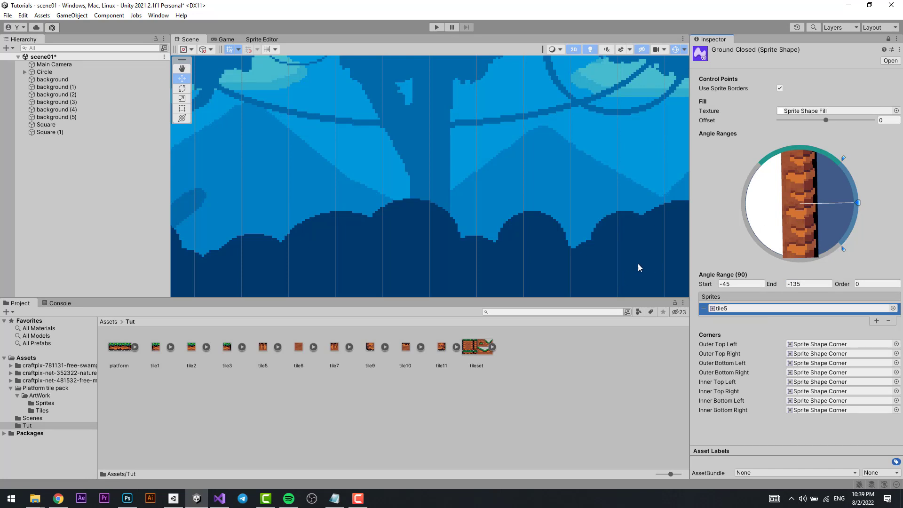
pyautogui.click(258, 354)
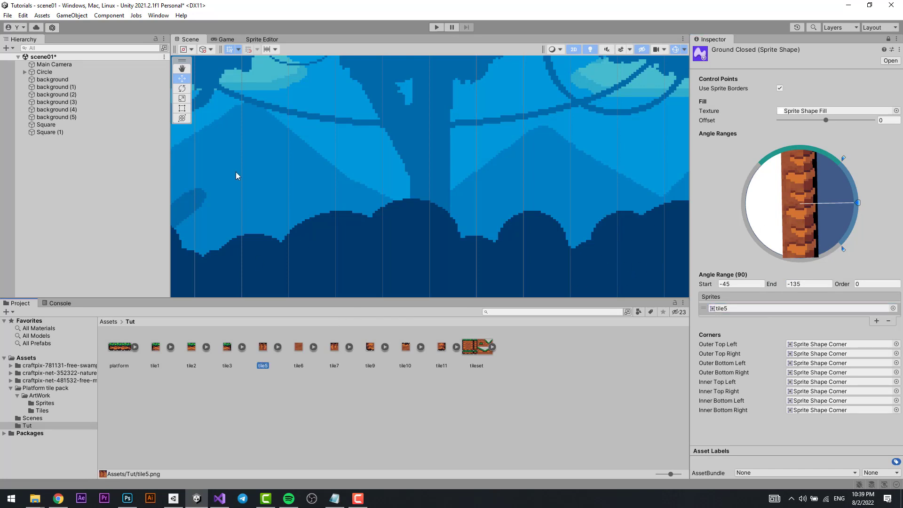
pyautogui.click(261, 39)
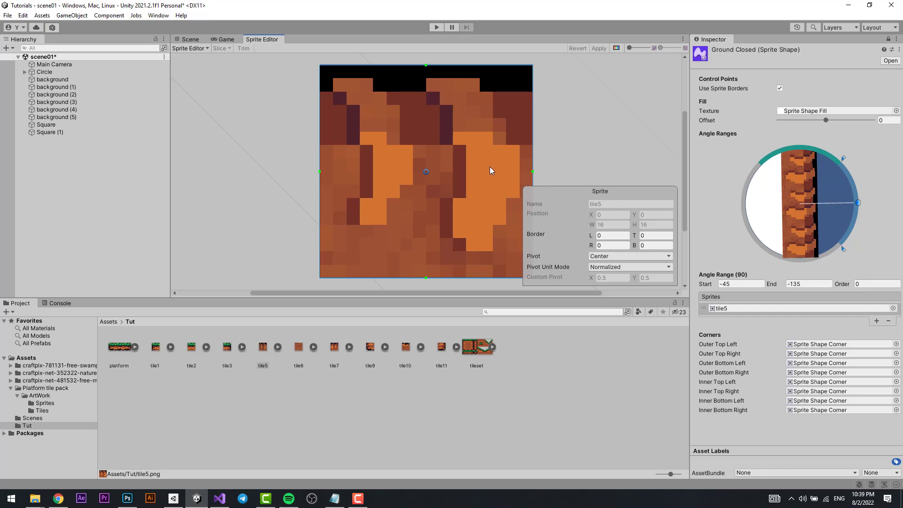
pyautogui.moveTo(858, 205); pyautogui.dragTo(854, 181)
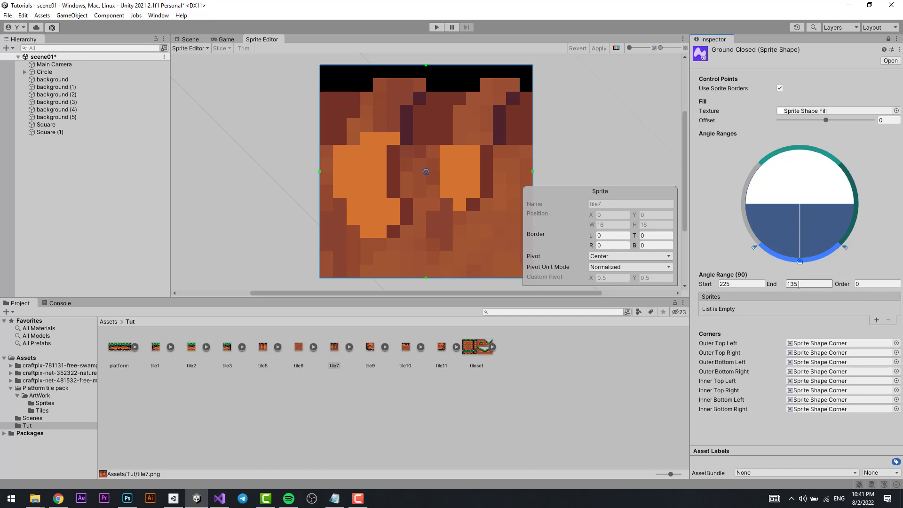
# Create an angle range on the left side of GroundClosed's circle, starting at 135 and ending at 45.
pyautogui.click(729, 285)
pyautogui.click(794, 285)
pyautogui.click(744, 211)
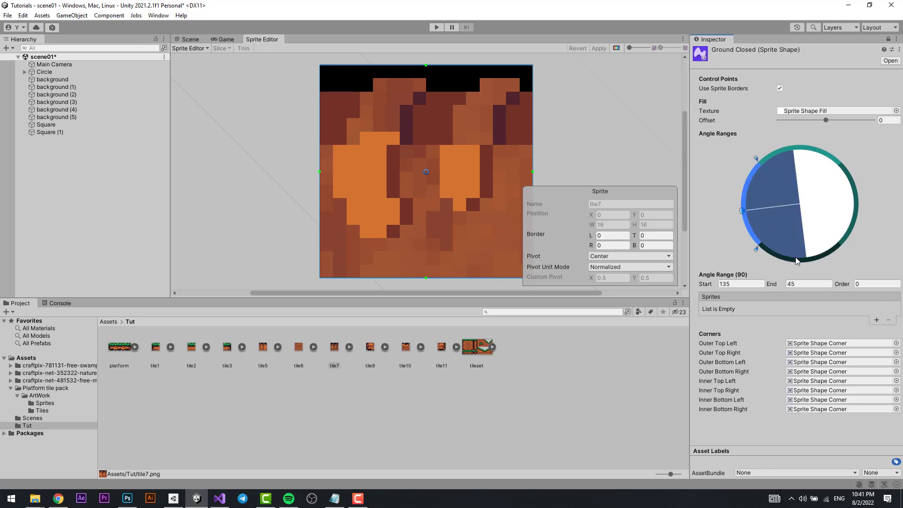
# Add a sprite entry to the lower 225 to 135 angle range, assign tile10 to it, and inspect tile10 in the Sprite Editor.
pyautogui.click(795, 257)
pyautogui.click(876, 321)
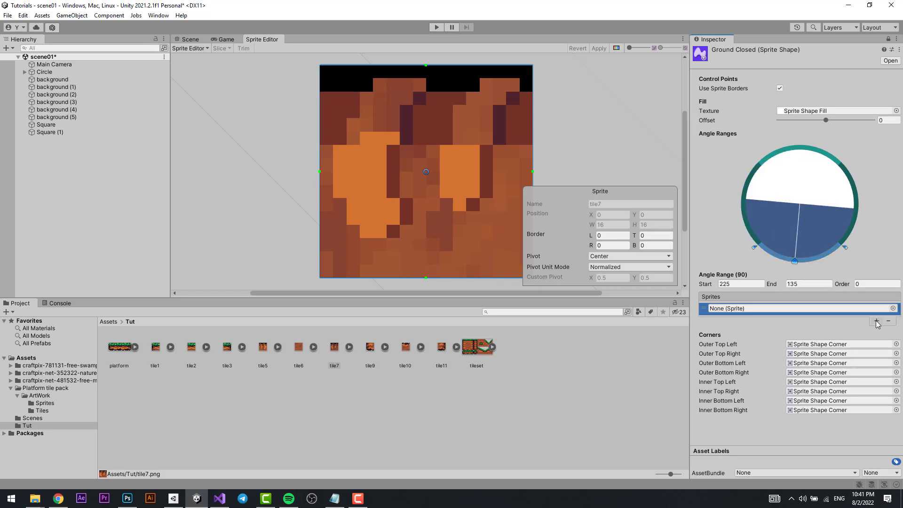
pyautogui.moveTo(406, 350); pyautogui.dragTo(750, 308)
pyautogui.click(407, 354)
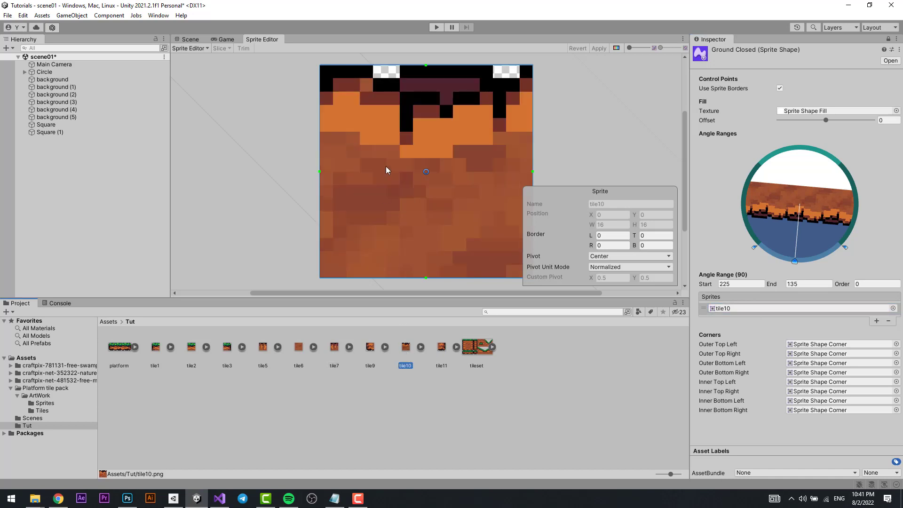
pyautogui.moveTo(441, 153)
pyautogui.mouseDown(button='middle')
pyautogui.moveTo(440, 189)
pyautogui.moveTo(442, 149)
pyautogui.mouseUp(button='middle')
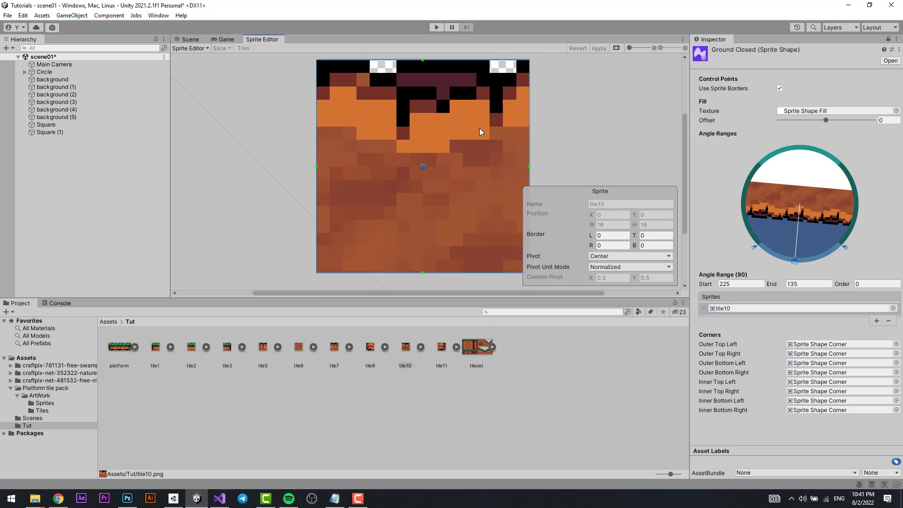
pyautogui.moveTo(797, 263)
pyautogui.mouseDown()
pyautogui.moveTo(816, 263)
pyautogui.moveTo(792, 264)
pyautogui.mouseUp()
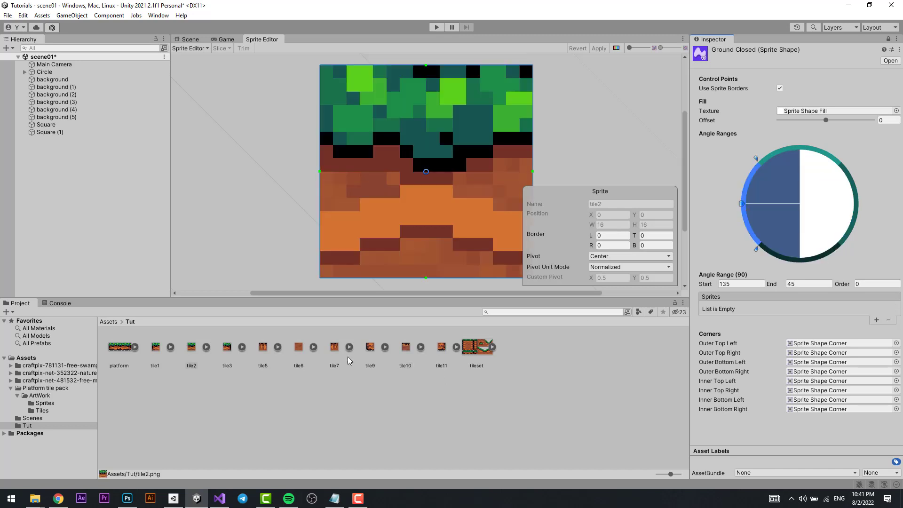
# Assign tile7 as the sprite of GroundClosed's left-side angle range and reselect the upper range.
pyautogui.moveTo(334, 355); pyautogui.dragTo(751, 315)
pyautogui.moveTo(742, 204); pyautogui.dragTo(771, 158)
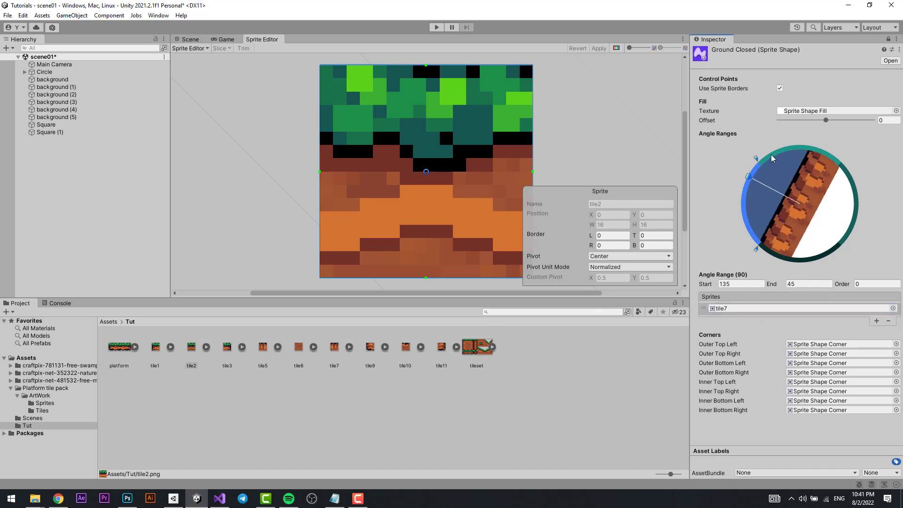
pyautogui.click(772, 158)
# Place the GroundClosed sprite shape from the Assets folder into the middle of the scene.
pyautogui.click(187, 41)
pyautogui.click(108, 321)
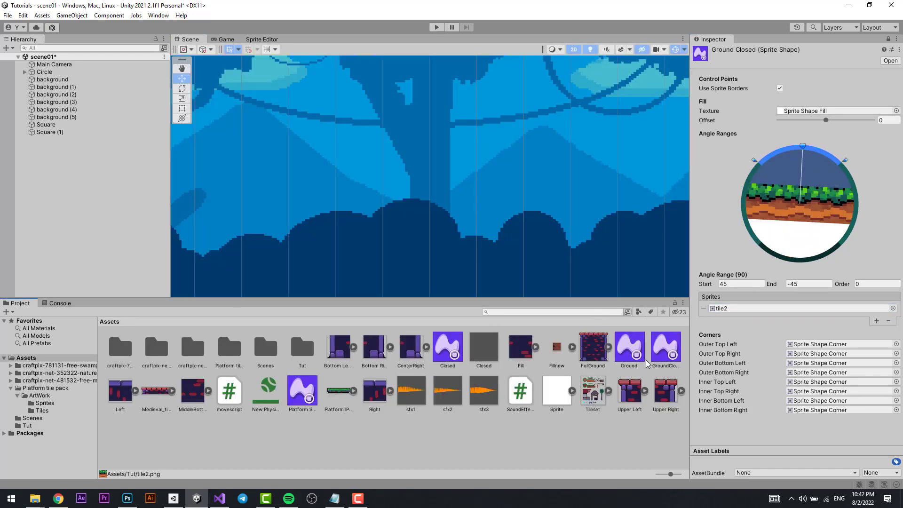
pyautogui.moveTo(665, 347); pyautogui.dragTo(429, 173)
pyautogui.scroll(1, 493, 239)
pyautogui.moveTo(497, 212); pyautogui.dragTo(482, 243, button='middle')
pyautogui.scroll(-4, 491, 238)
pyautogui.scroll(1, 481, 234)
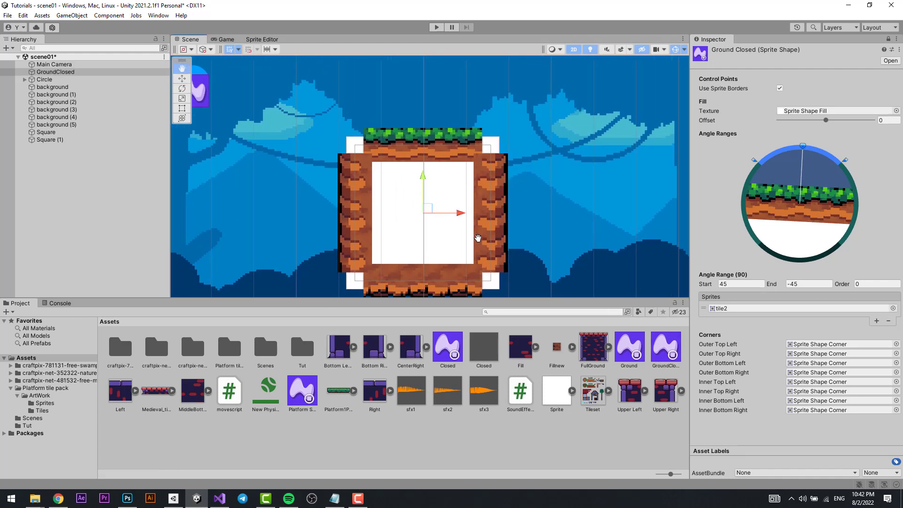
pyautogui.scroll(2, 477, 238)
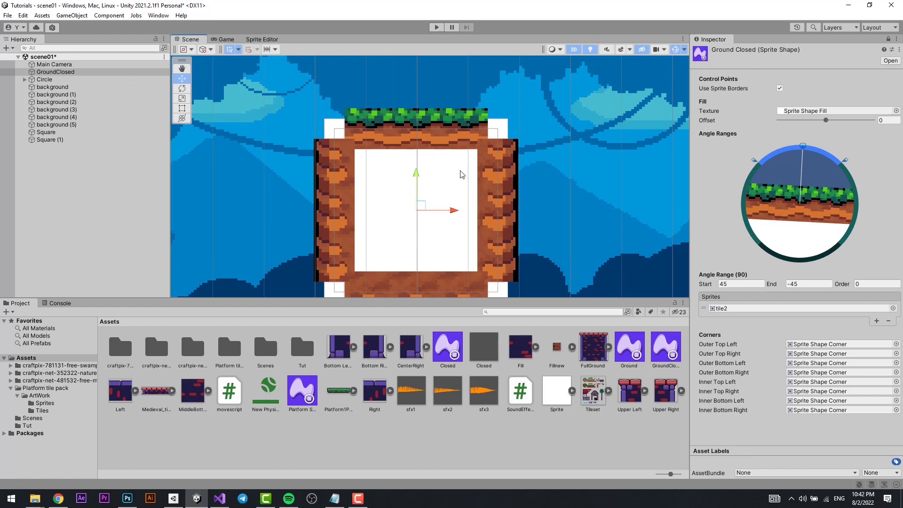
# Assign tile6 from the Tut folder as GroundClosed's fill texture.
pyautogui.moveTo(385, 198); pyautogui.dragTo(390, 150, button='middle')
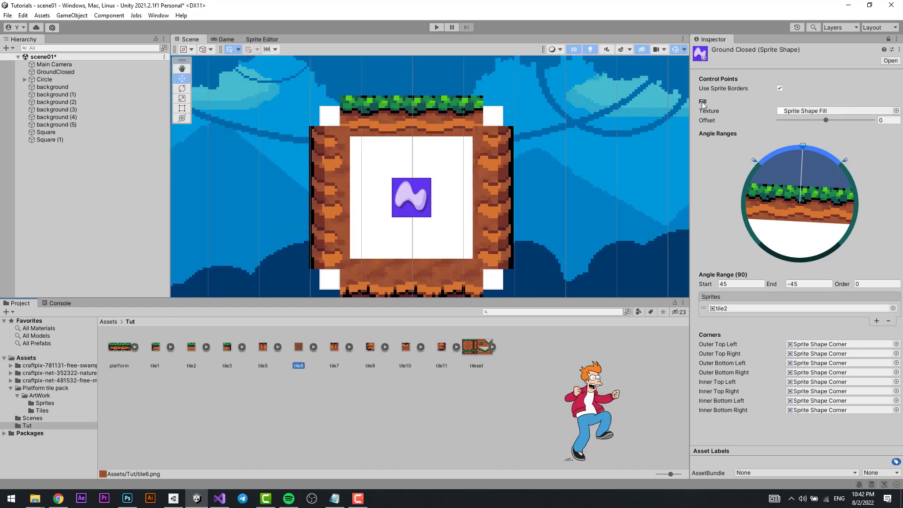
pyautogui.moveTo(299, 347); pyautogui.dragTo(801, 111)
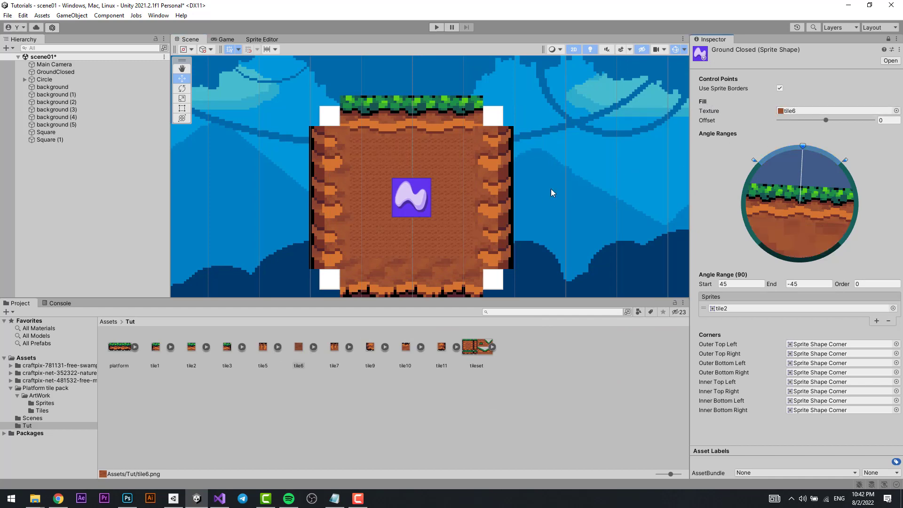
pyautogui.click(299, 351)
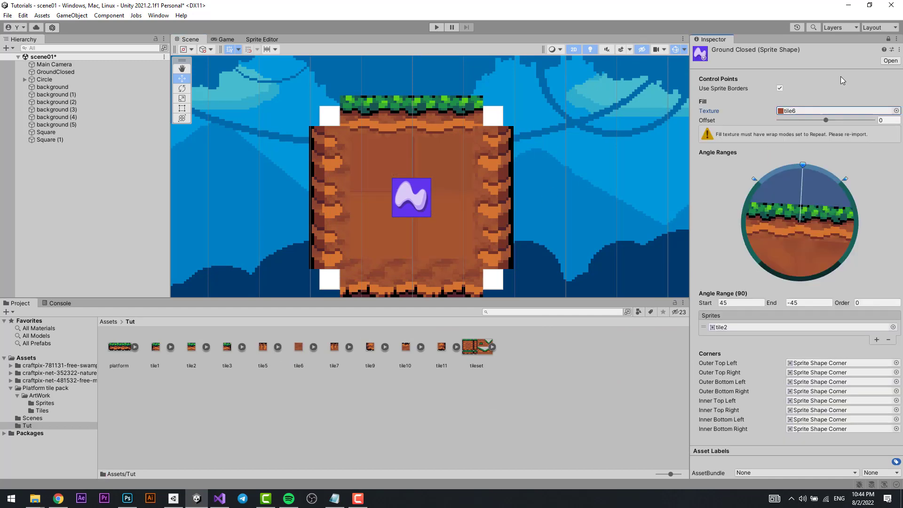
# Unlock the Inspector, set tile6's wrap mode to Repeat and its compression to None, and apply the import settings.
pyautogui.click(890, 37)
pyautogui.click(296, 360)
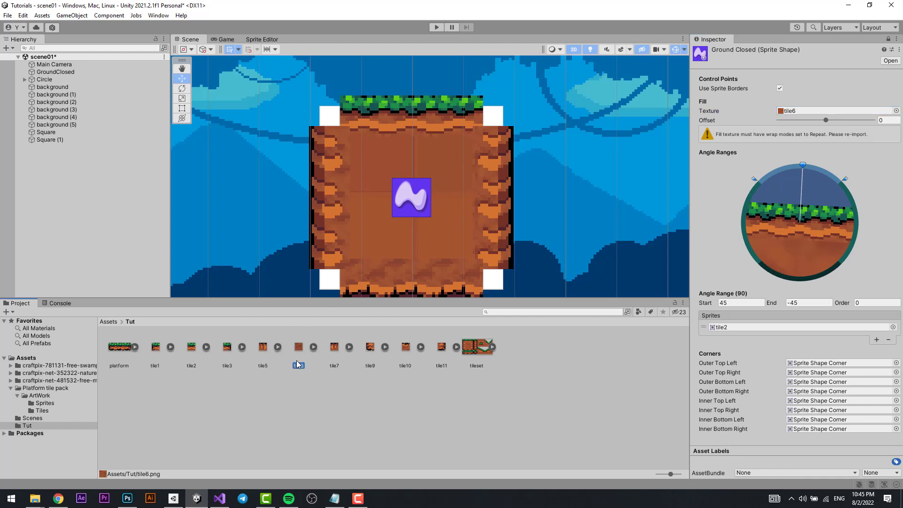
pyautogui.click(889, 39)
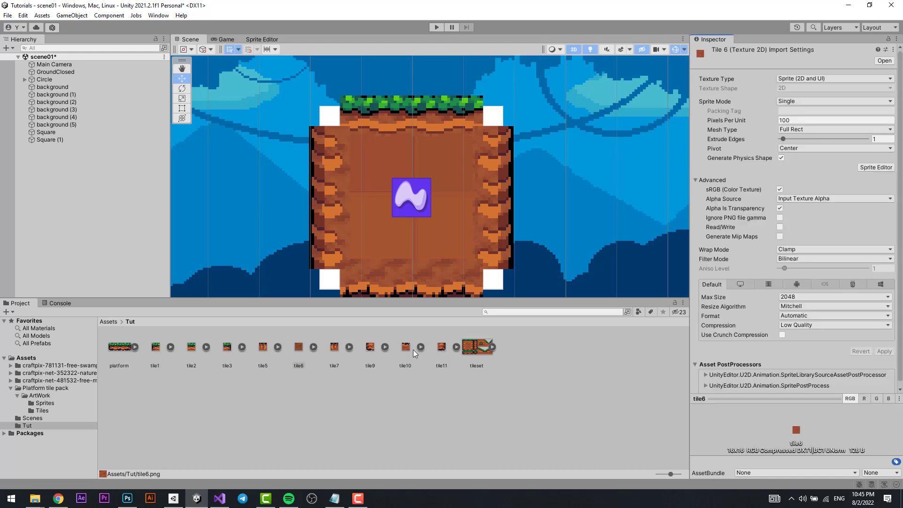
pyautogui.click(299, 360)
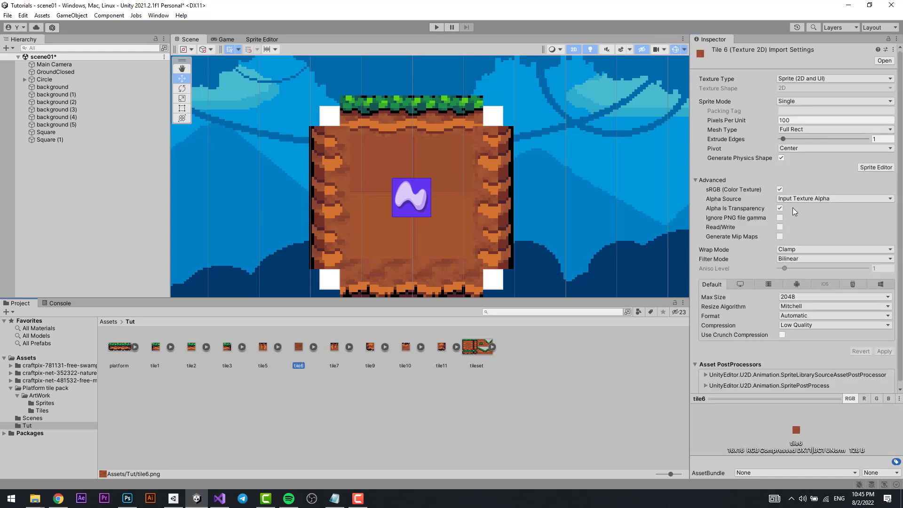
pyautogui.click(793, 253)
pyautogui.click(795, 258)
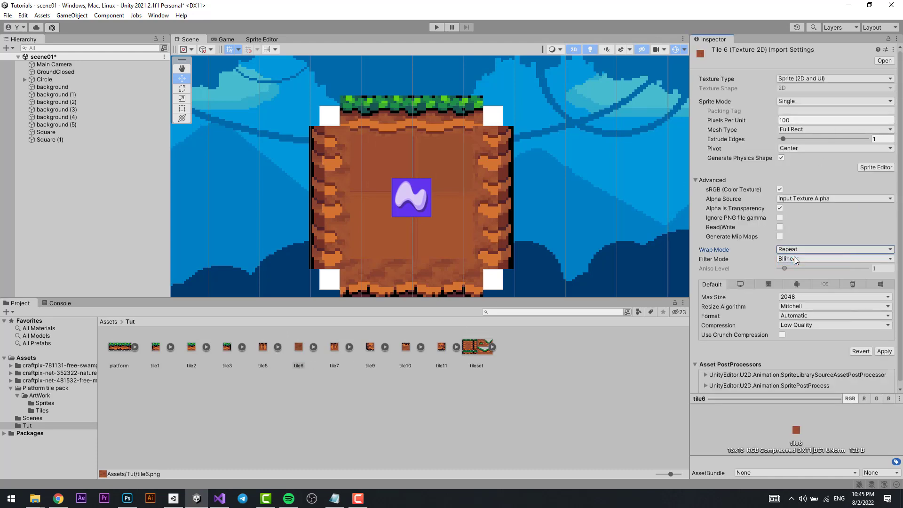
pyautogui.click(812, 328)
pyautogui.click(814, 336)
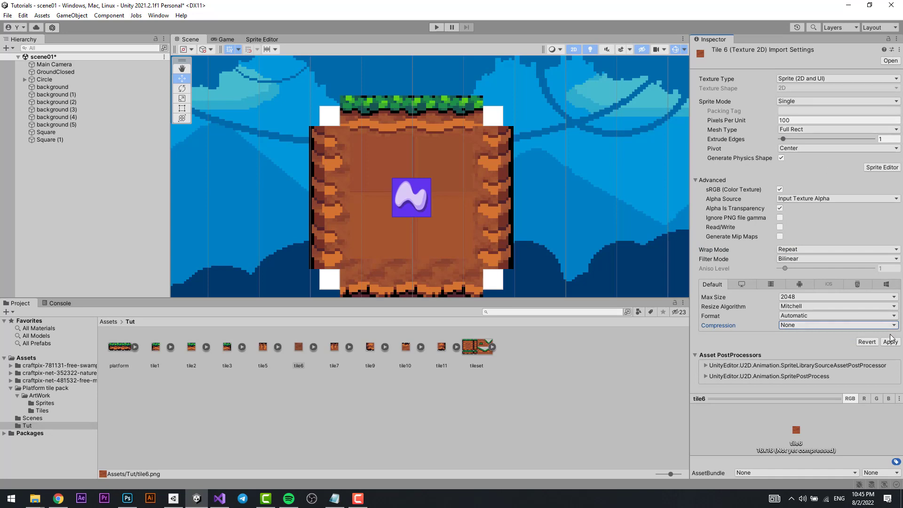
pyautogui.click(890, 342)
# Edit tile6's pixels per unit value and apply the import settings.
pyautogui.click(795, 120)
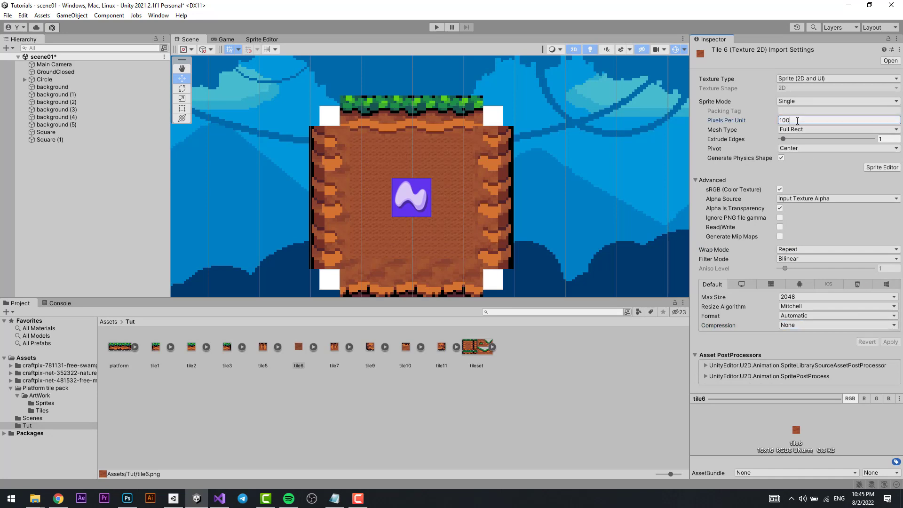
pyautogui.write('16')
pyautogui.click(889, 340)
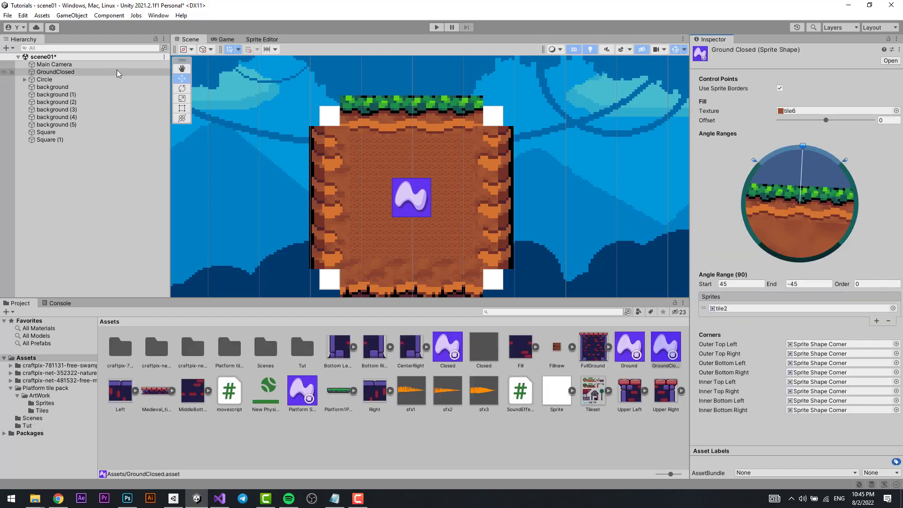
# Set the fill's Pixel Per Unit to 16 on the GroundClosed object in the scene and check the fill up close.
pyautogui.click(113, 72)
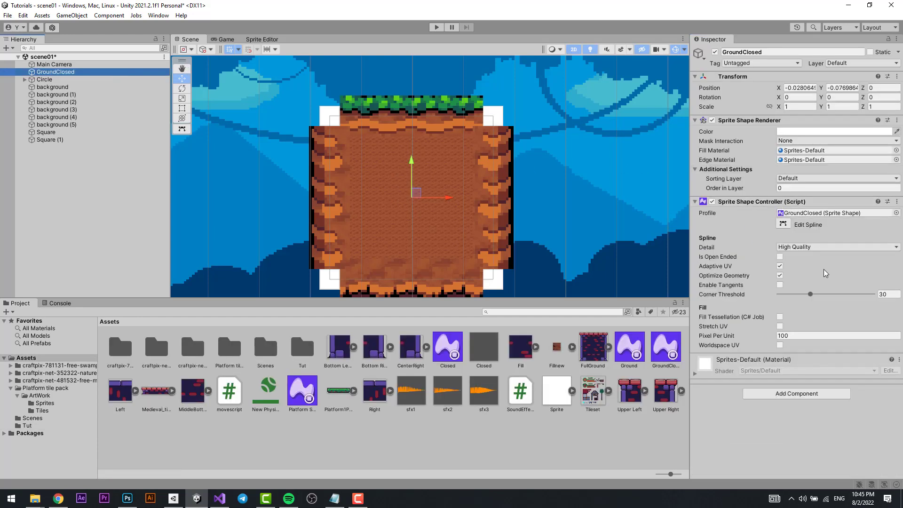
pyautogui.click(798, 335)
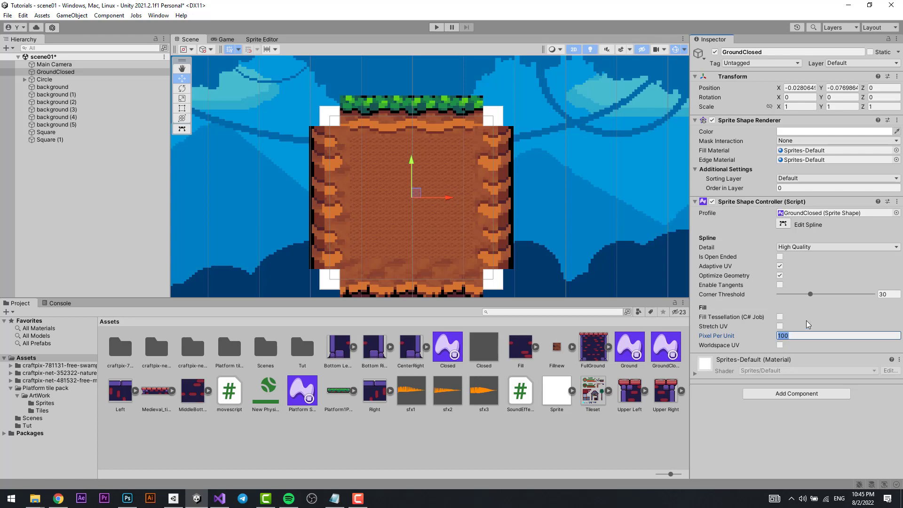
pyautogui.write('16')
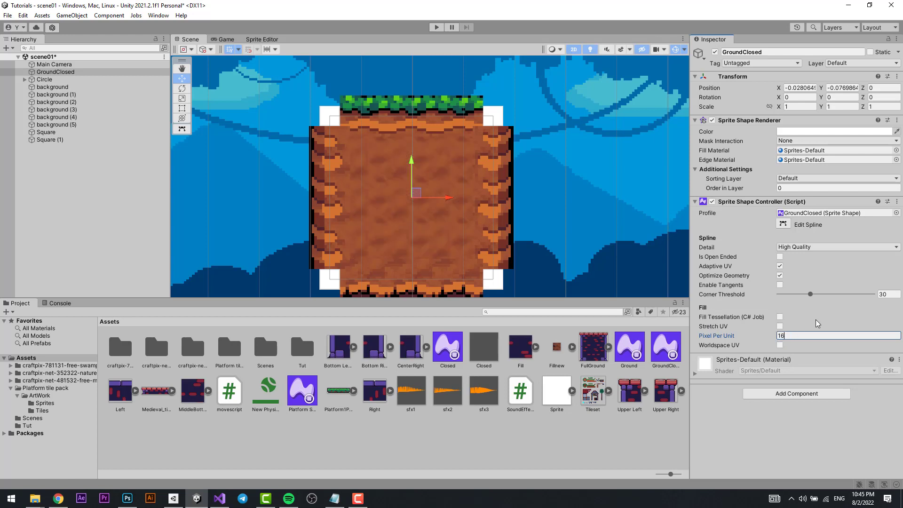
pyautogui.press('Return')
pyautogui.scroll(3, 439, 242)
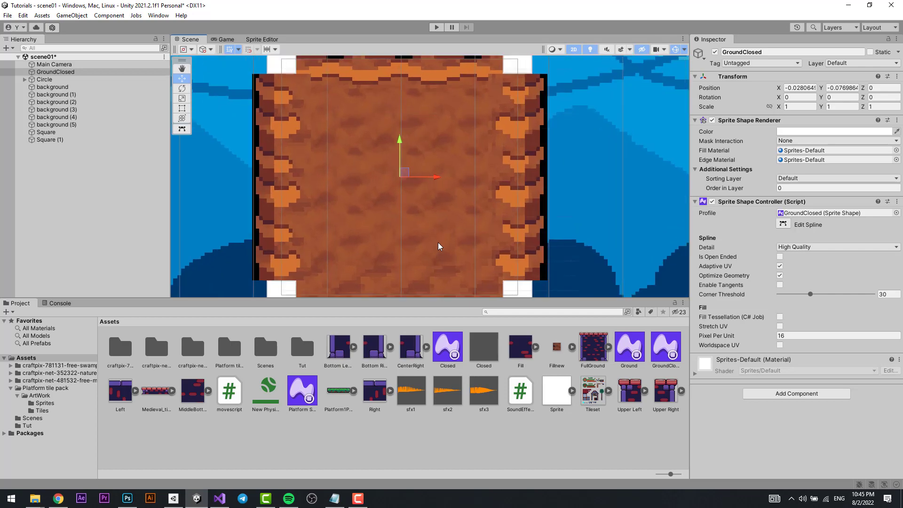
pyautogui.scroll(-5, 462, 233)
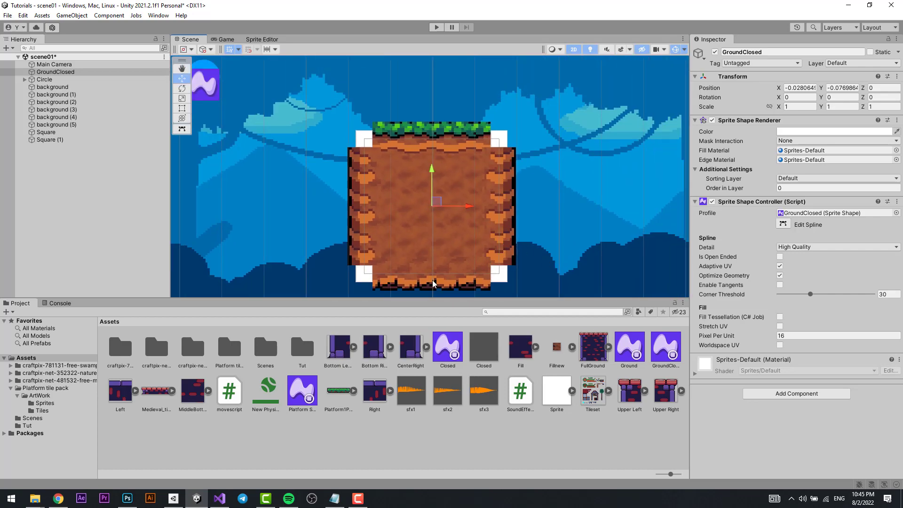
# Review the pixels per unit, wrap mode and compression in the import settings of tile9 in the Tut folder.
pyautogui.doubleClick(302, 357)
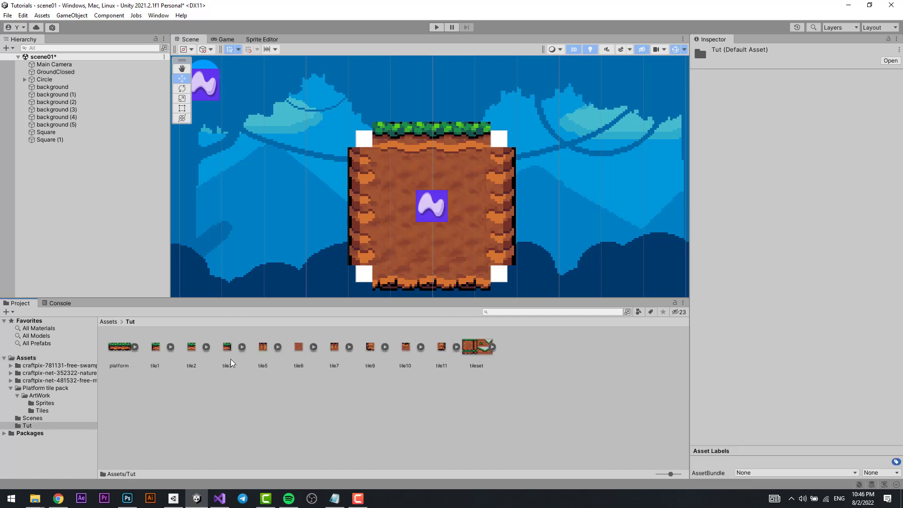
pyautogui.click(363, 358)
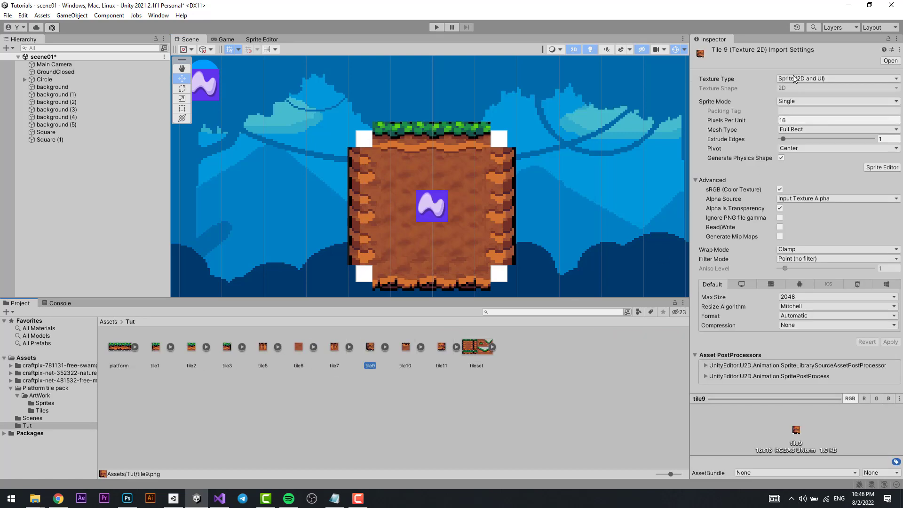
pyautogui.click(791, 120)
pyautogui.click(788, 120)
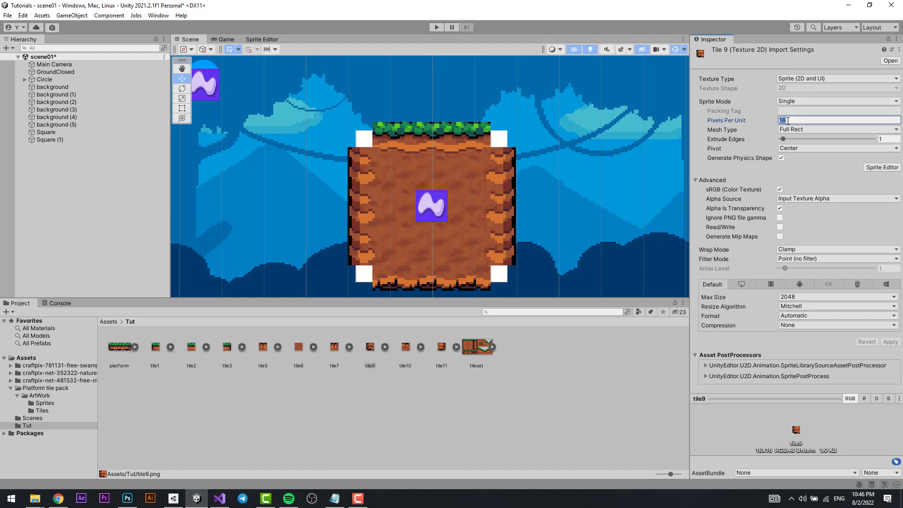
pyautogui.click(787, 249)
pyautogui.click(806, 272)
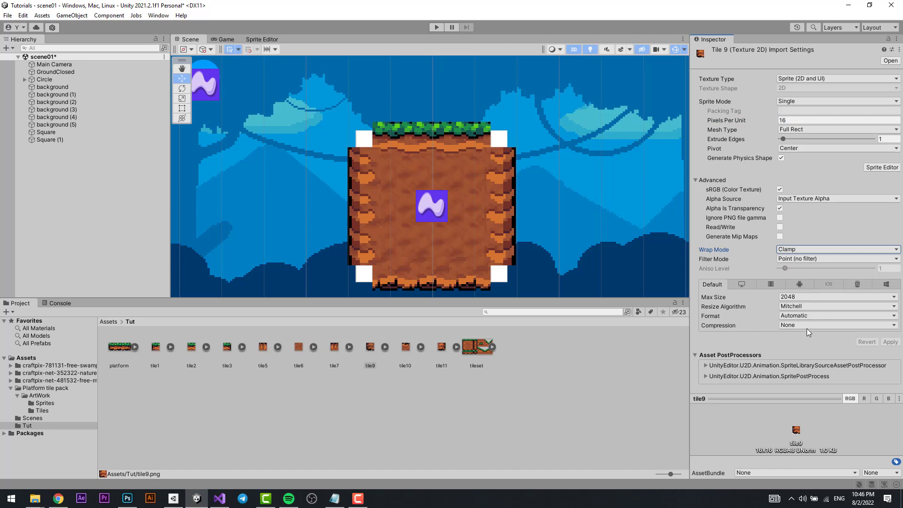
pyautogui.click(807, 326)
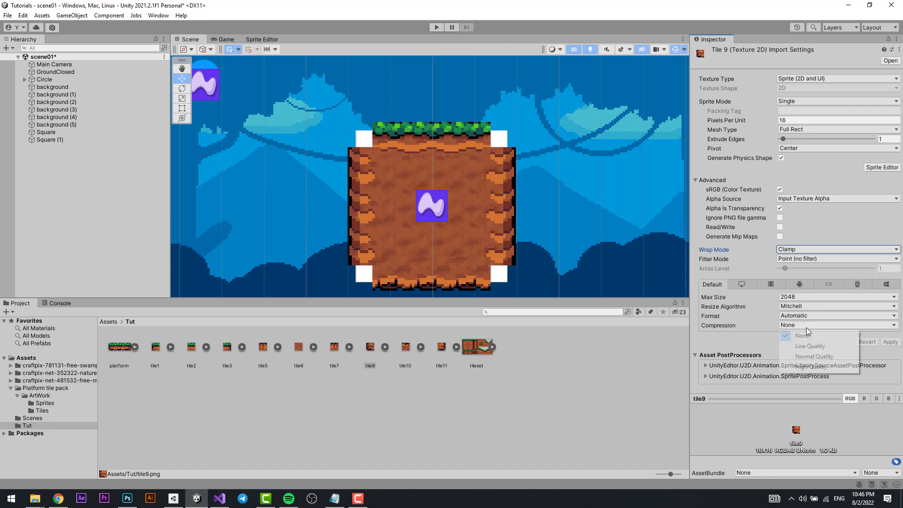
pyautogui.click(555, 406)
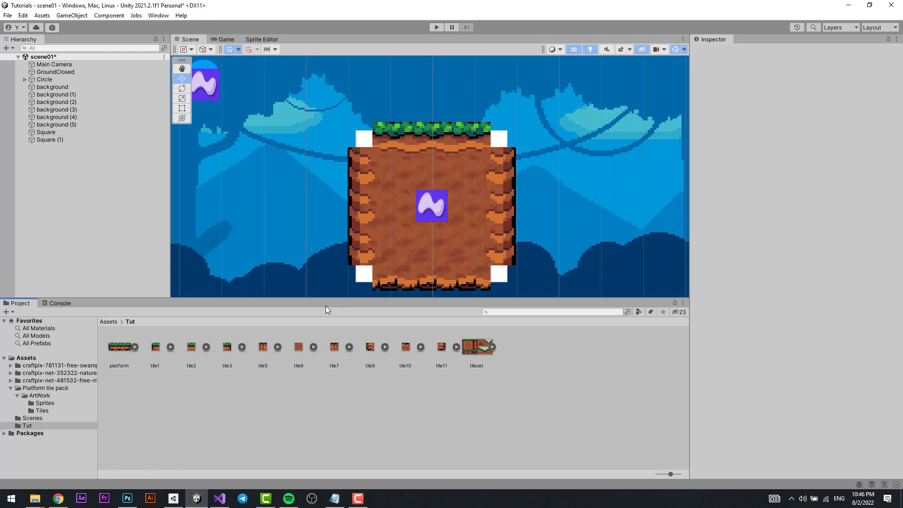
# Lock the Inspector on the GroundClosed profile and assign tile1 from the Tut folder as its Outer Top Left corner.
pyautogui.click(105, 321)
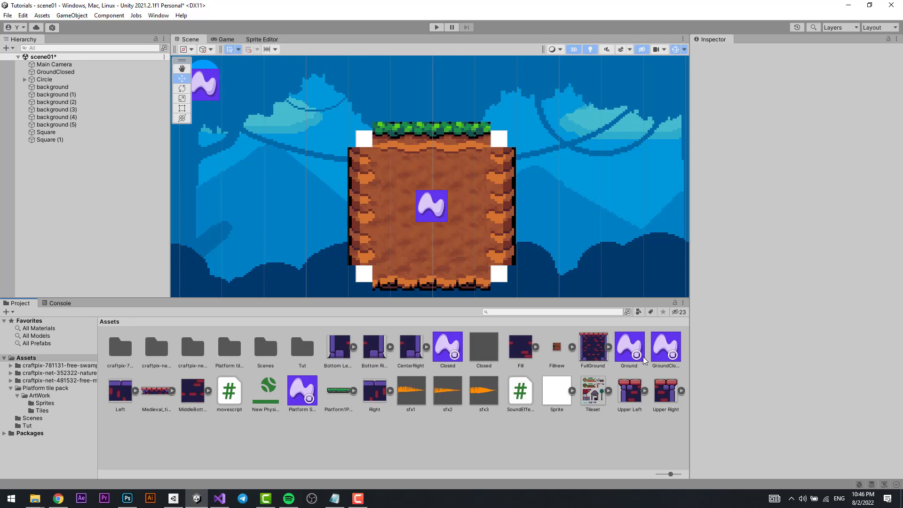
pyautogui.click(665, 348)
pyautogui.click(888, 39)
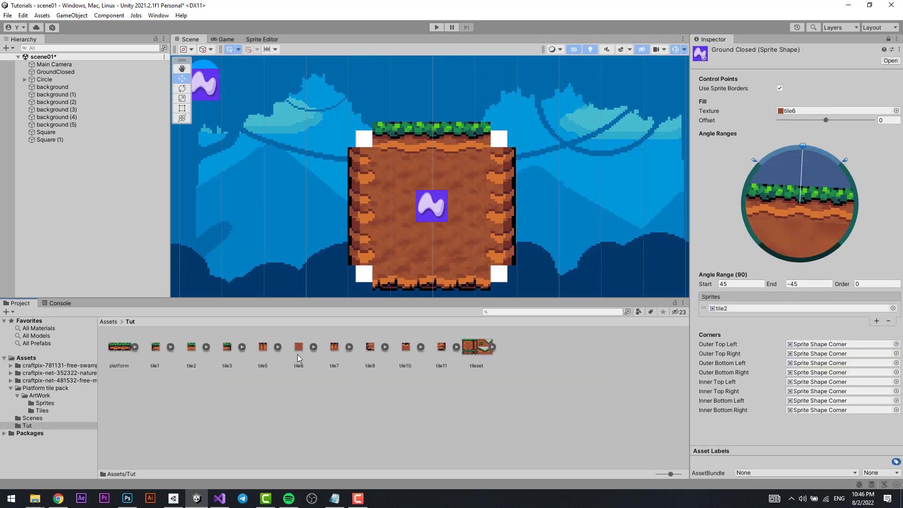
pyautogui.doubleClick(302, 348)
pyautogui.moveTo(160, 350); pyautogui.dragTo(821, 344)
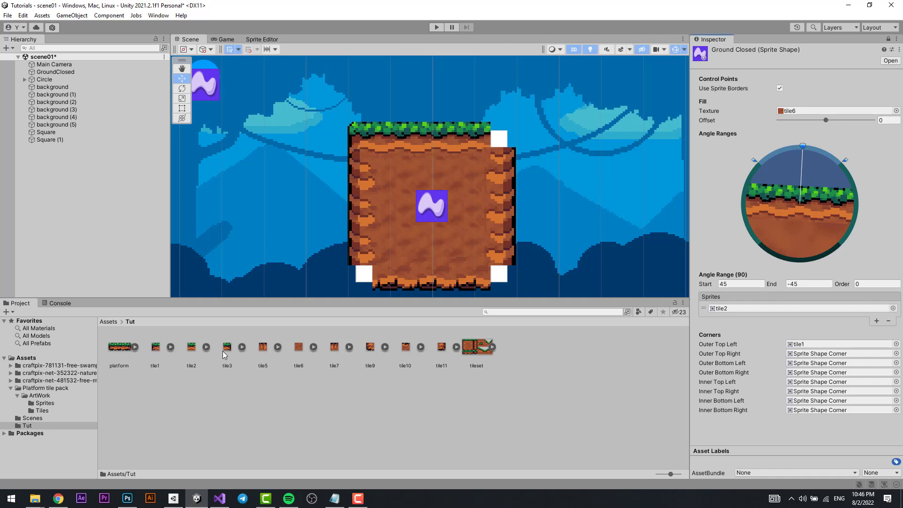
# Assign tile3 as the profile's Outer Top Right corner, tile9 as Outer Bottom Left and tile11 as Outer Bottom Right.
pyautogui.moveTo(222, 351); pyautogui.dragTo(818, 353)
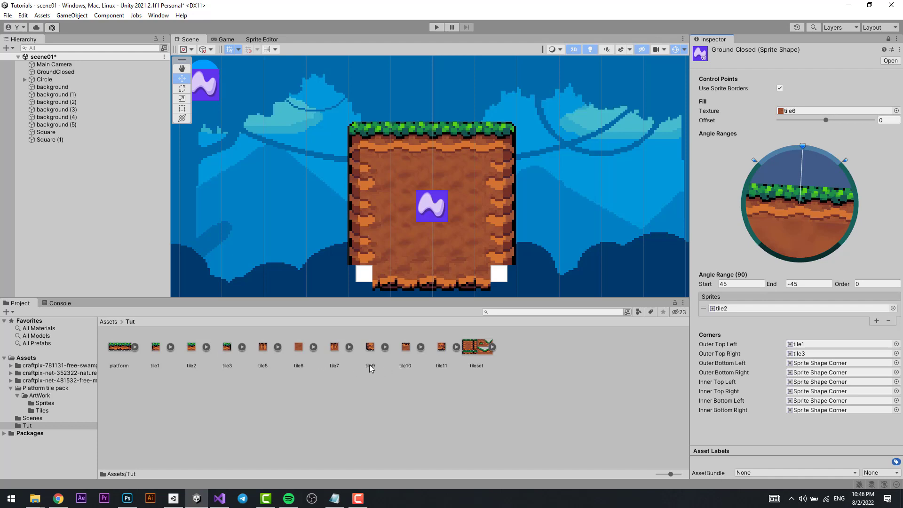
pyautogui.moveTo(371, 348); pyautogui.dragTo(833, 365)
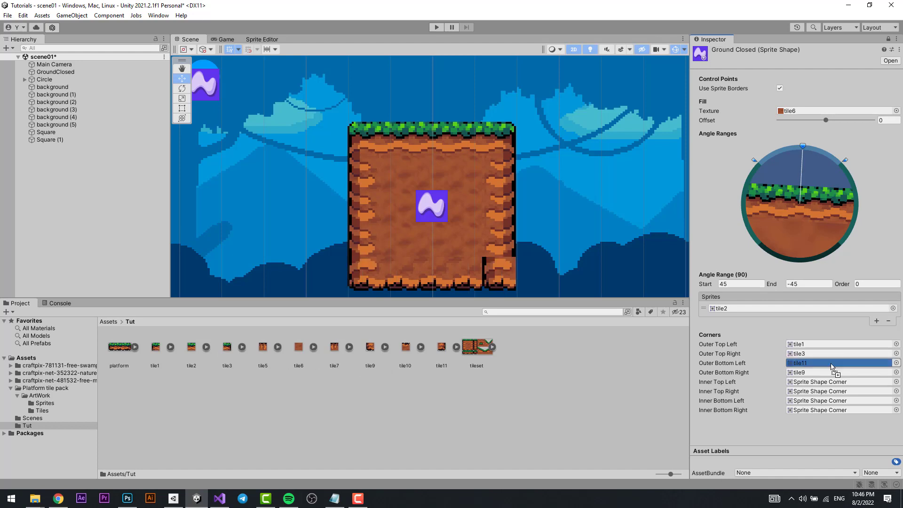
pyautogui.moveTo(446, 351); pyautogui.dragTo(822, 372)
# Select the GroundClosed object in the scene with the Inspector unlocked and add an Edge Collider 2D component to it.
pyautogui.scroll(-2, 516, 243)
pyautogui.scroll(-5, 516, 243)
pyautogui.moveTo(515, 243); pyautogui.dragTo(463, 195, button='middle')
pyautogui.scroll(9, 414, 177)
pyautogui.click(411, 179)
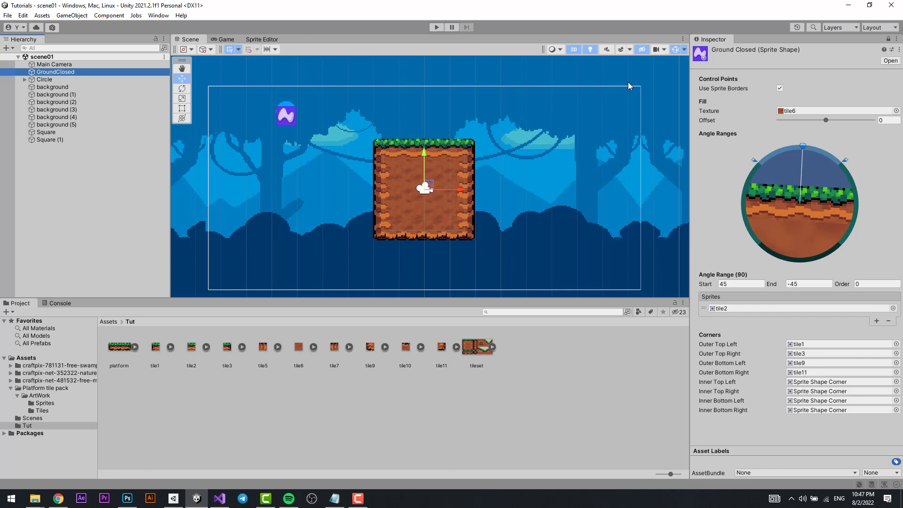
pyautogui.click(888, 40)
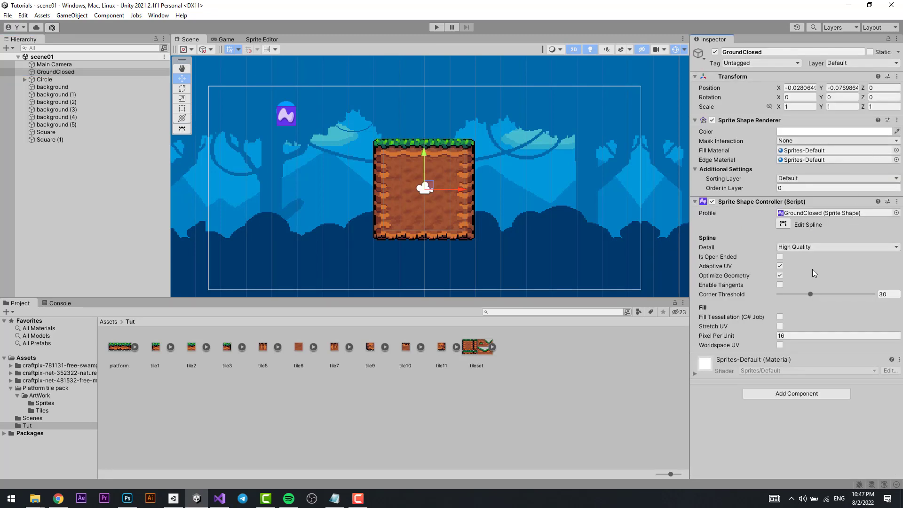
pyautogui.click(800, 395)
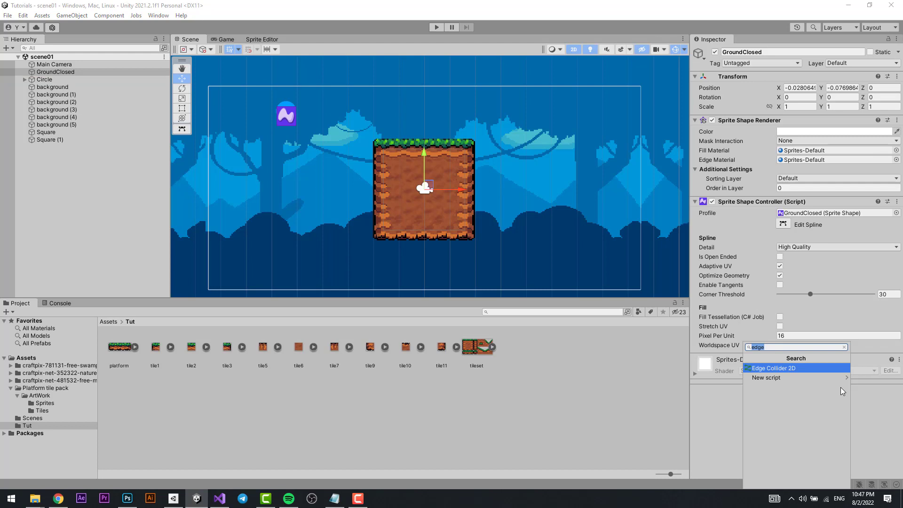
pyautogui.write('edge')
pyautogui.press('Return')
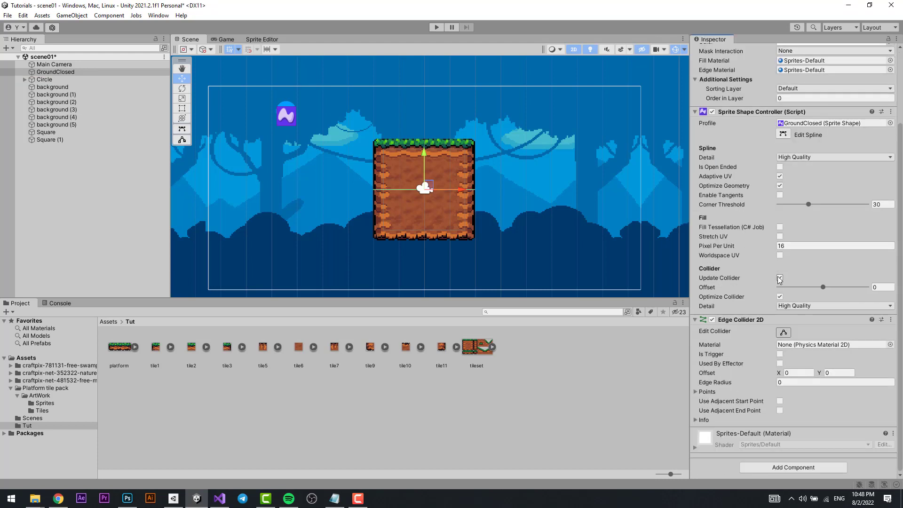
# Set the collider offset of GroundClosed's Sprite Shape Controller to 0.482 and check the collider outline around the ground.
pyautogui.moveTo(823, 287); pyautogui.dragTo(859, 287)
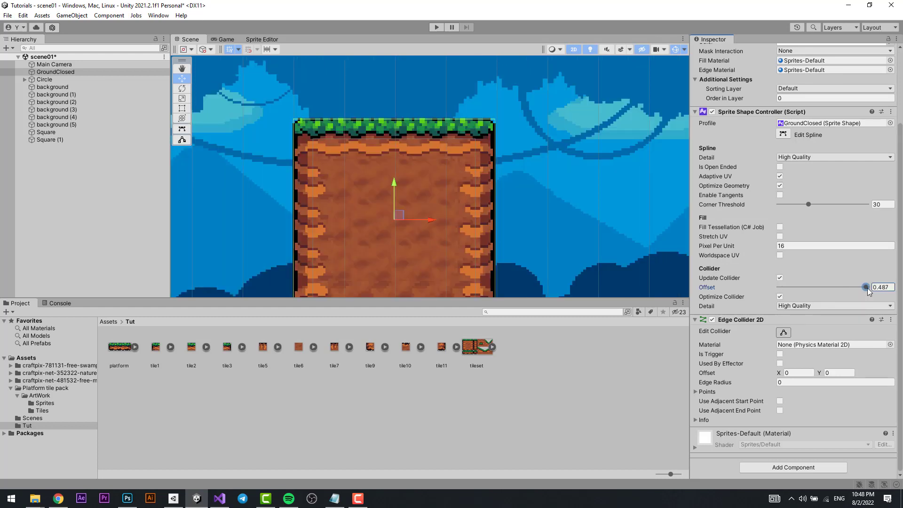
pyautogui.moveTo(868, 288); pyautogui.dragTo(867, 290)
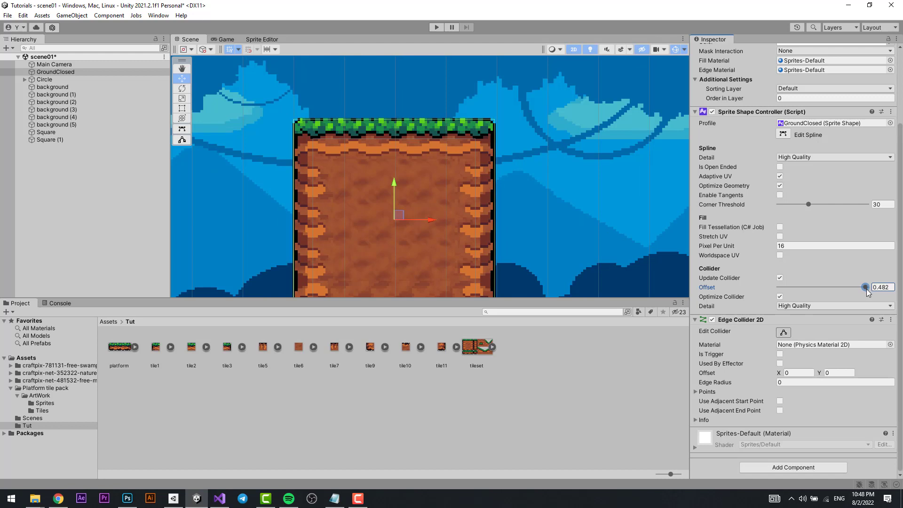
pyautogui.moveTo(410, 216); pyautogui.dragTo(355, 225, button='middle')
pyautogui.scroll(-5, 367, 227)
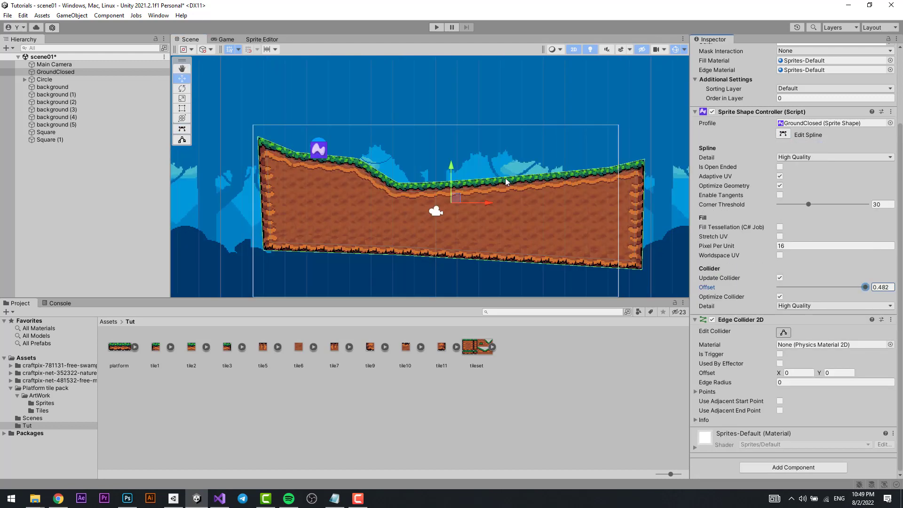
# Move the reshaped GroundClosed object down and slightly left in the scene, so its surface sits lower in the camera frame.
pyautogui.click(56, 73)
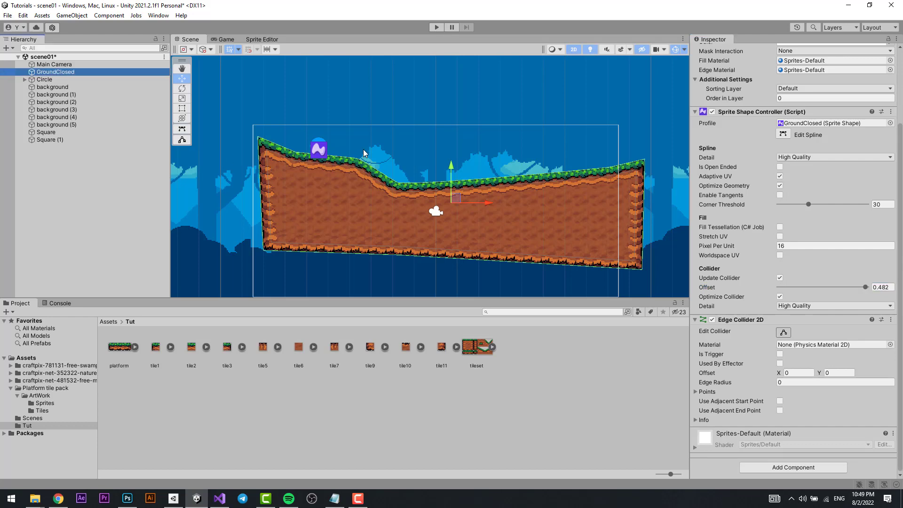
pyautogui.moveTo(452, 165); pyautogui.dragTo(452, 208)
pyautogui.moveTo(451, 205); pyautogui.dragTo(442, 111, button='middle')
pyautogui.moveTo(442, 111)
pyautogui.mouseDown()
pyautogui.moveTo(439, 149)
pyautogui.moveTo(441, 124)
pyautogui.mouseUp()
pyautogui.moveTo(443, 141); pyautogui.dragTo(444, 149, button='middle')
pyautogui.moveTo(479, 174); pyautogui.dragTo(433, 173)
# Narrow GroundClosed with the Rect tool by pulling both sides in to match the camera frame's width.
pyautogui.press('e')
pyautogui.press('r')
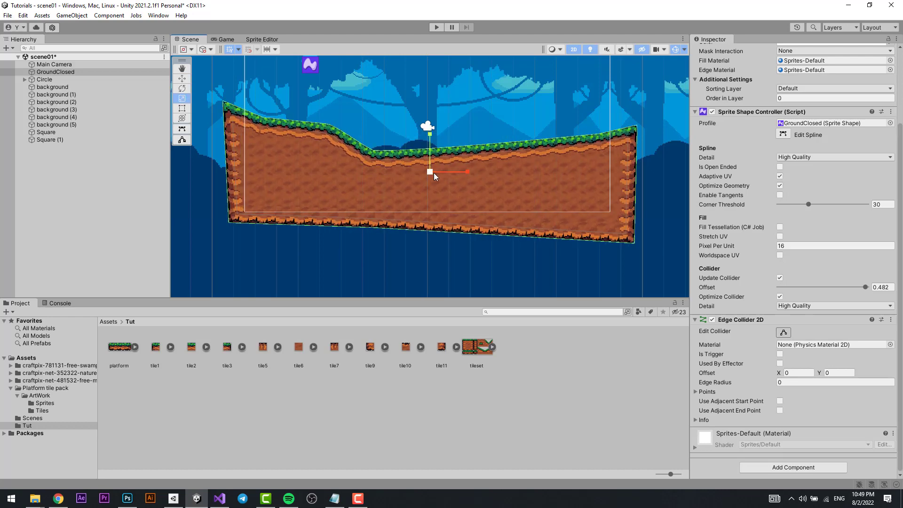
pyautogui.press('t')
pyautogui.moveTo(639, 99)
pyautogui.mouseDown()
pyautogui.moveTo(631, 130)
pyautogui.moveTo(627, 104)
pyautogui.mouseUp()
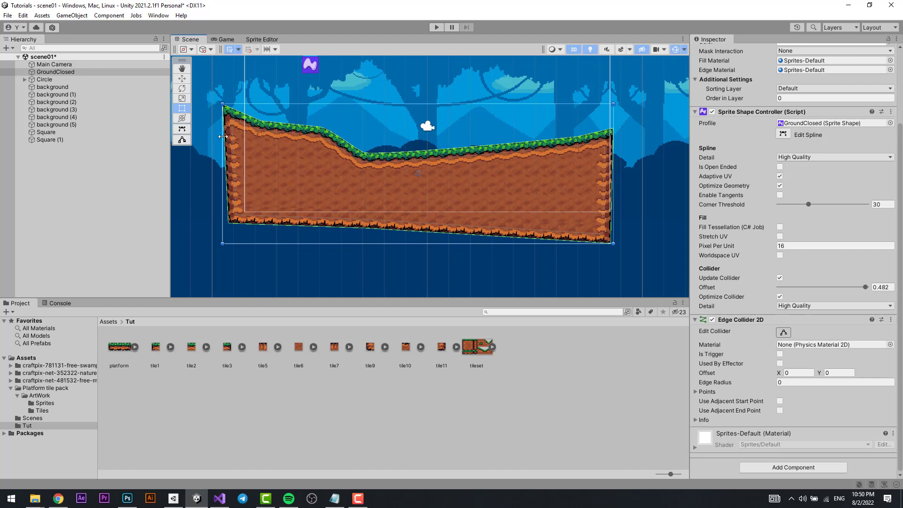
pyautogui.moveTo(223, 136); pyautogui.dragTo(244, 137)
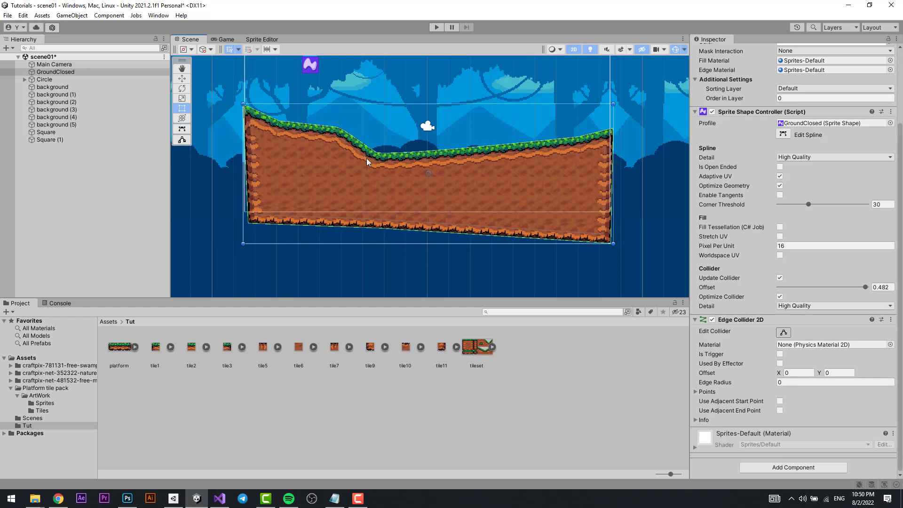
pyautogui.press('w')
pyautogui.moveTo(383, 139); pyautogui.dragTo(379, 171, button='middle')
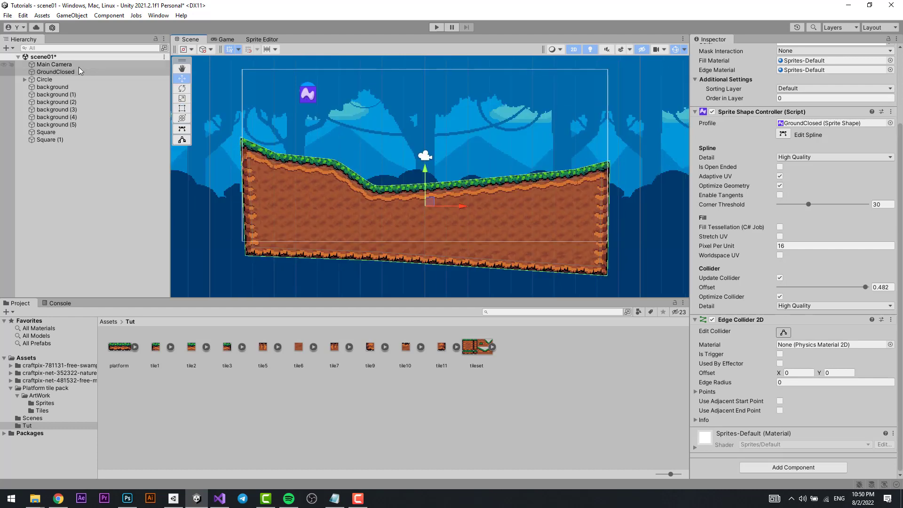
# Play-test the scene in the Game view, rolling and jumping the Circle in both directions over the closed ground, and stop play mode.
pyautogui.click(76, 80)
pyautogui.click(224, 39)
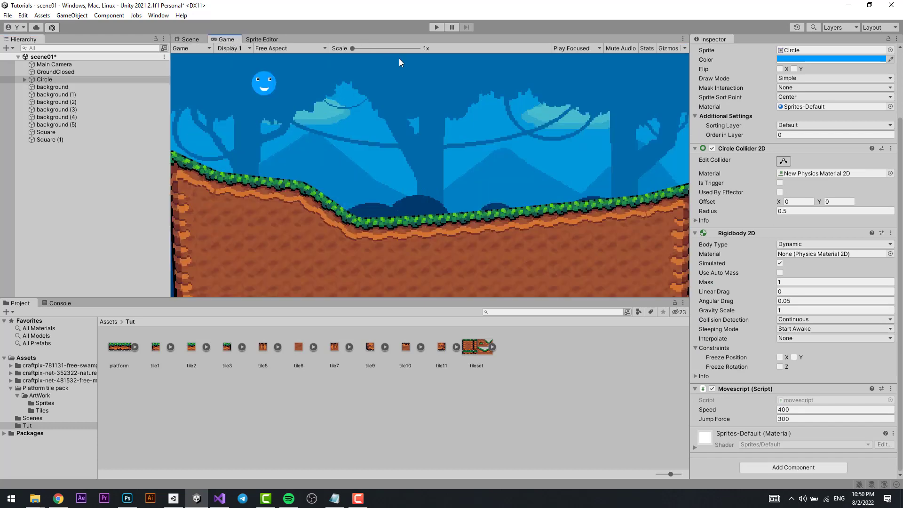
pyautogui.click(435, 28)
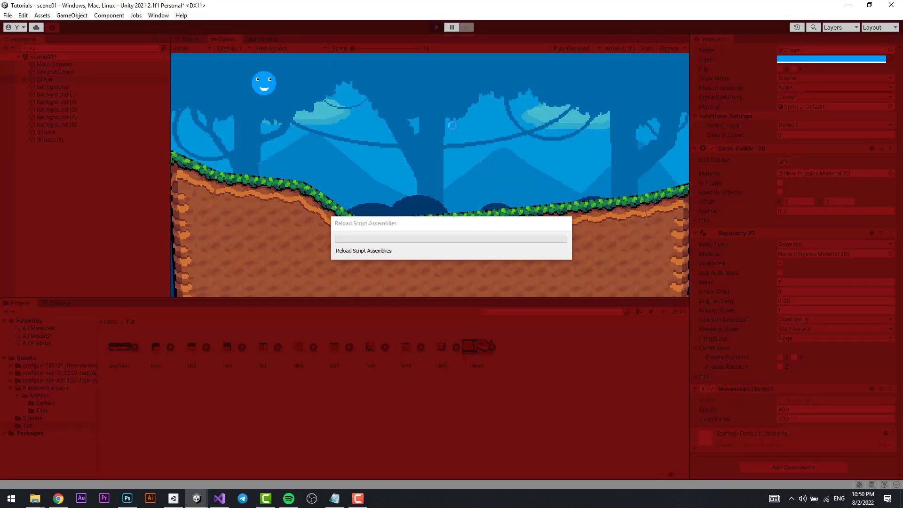
pyautogui.press('Right')
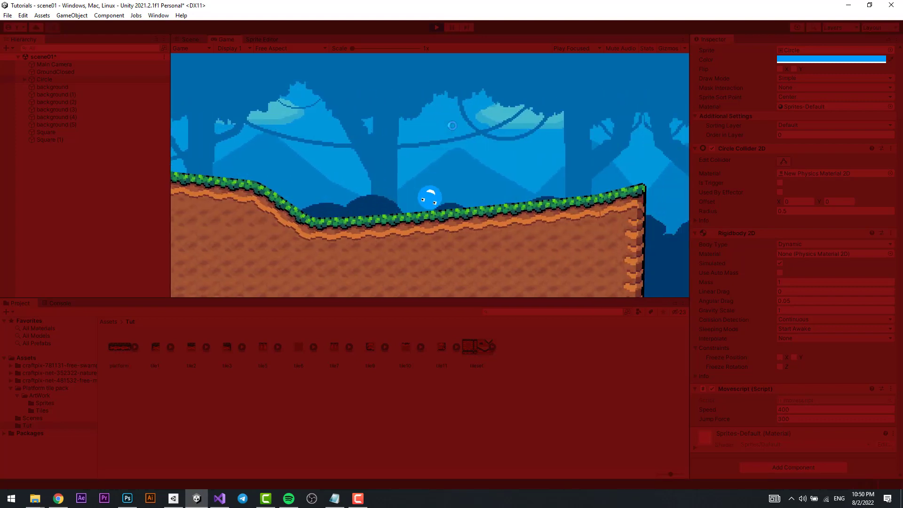
pyautogui.press('space')
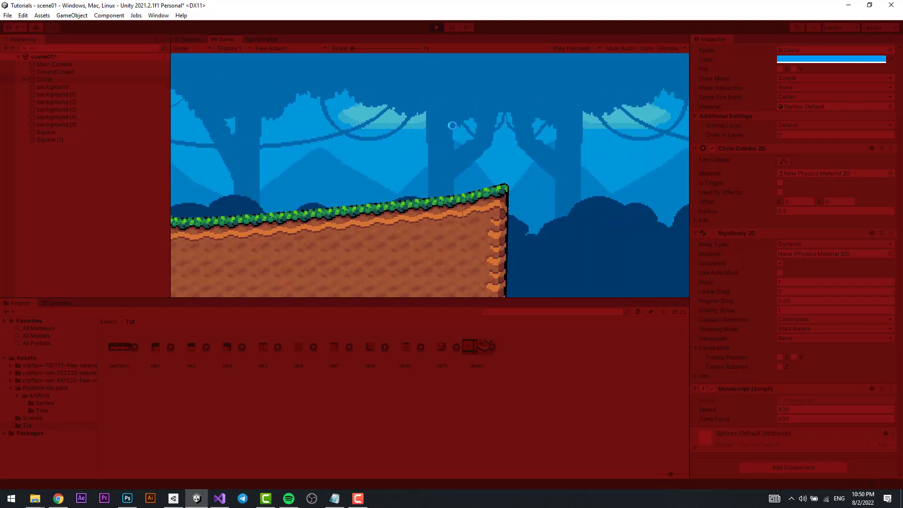
pyautogui.press('Left')
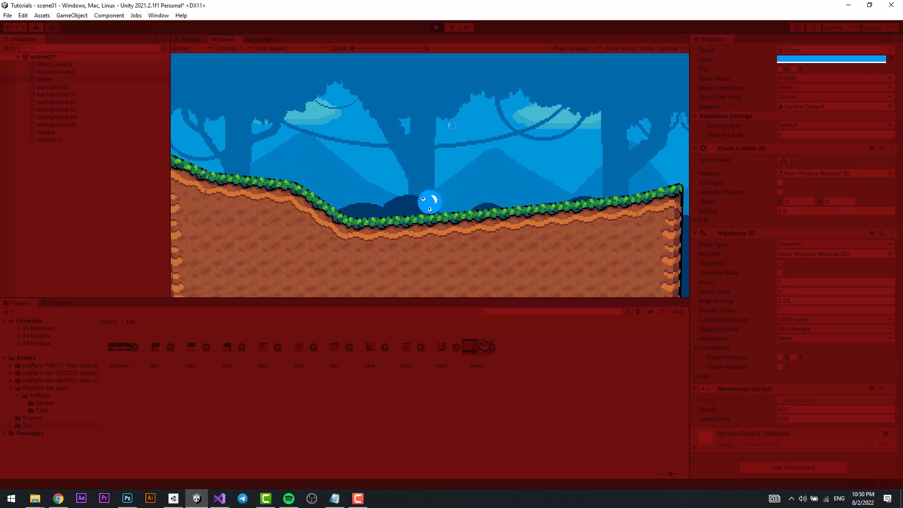
pyautogui.press('space')
pyautogui.press('Left')
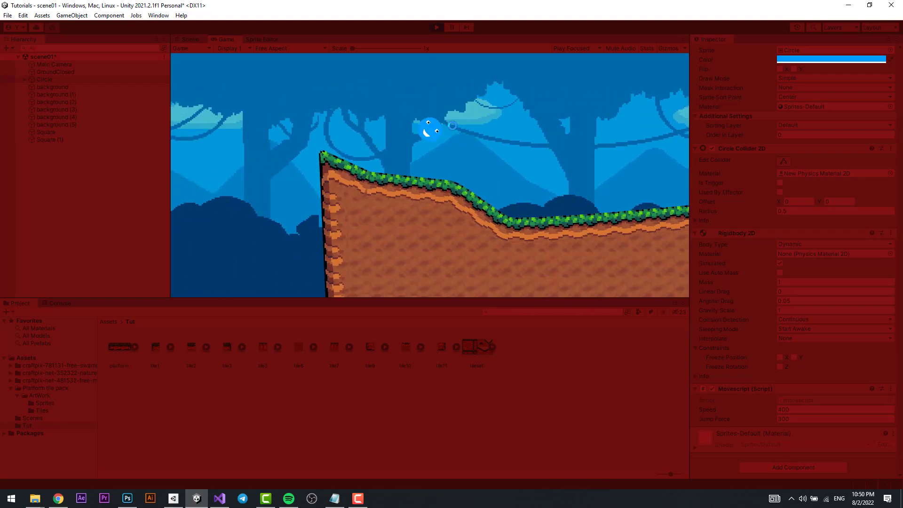
pyautogui.press('Right')
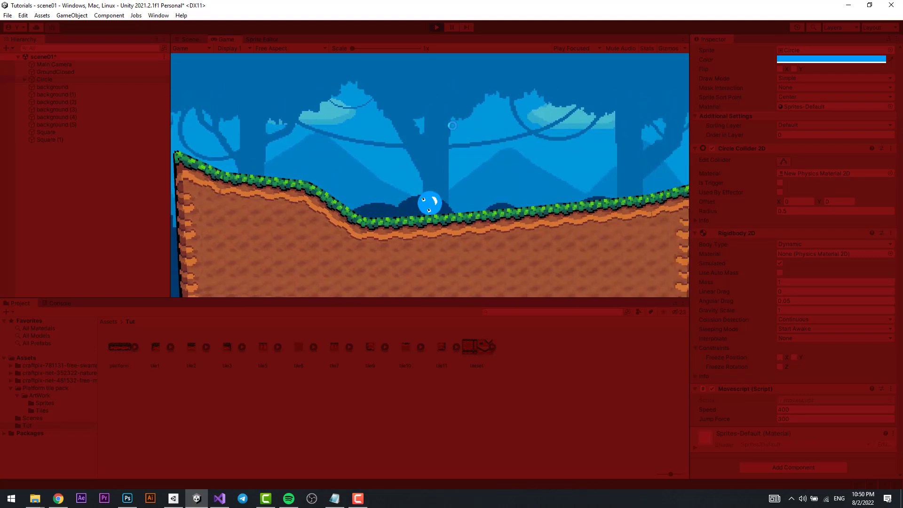
pyautogui.press('Left')
pyautogui.press('space')
pyautogui.press('Right')
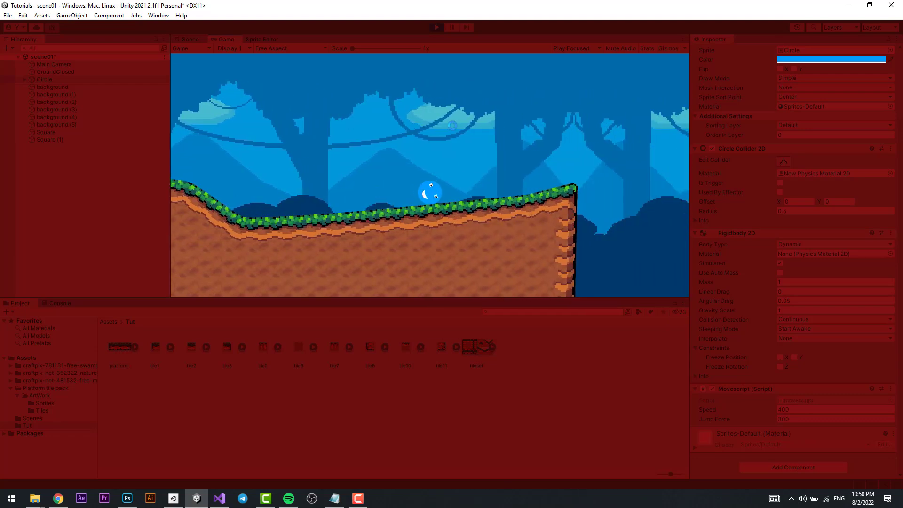
pyautogui.hotkey('ctrl', 'p')
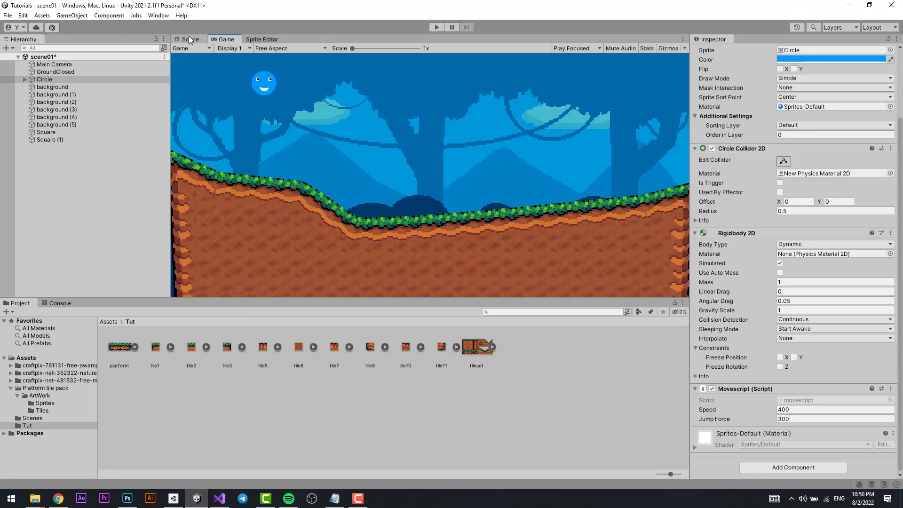